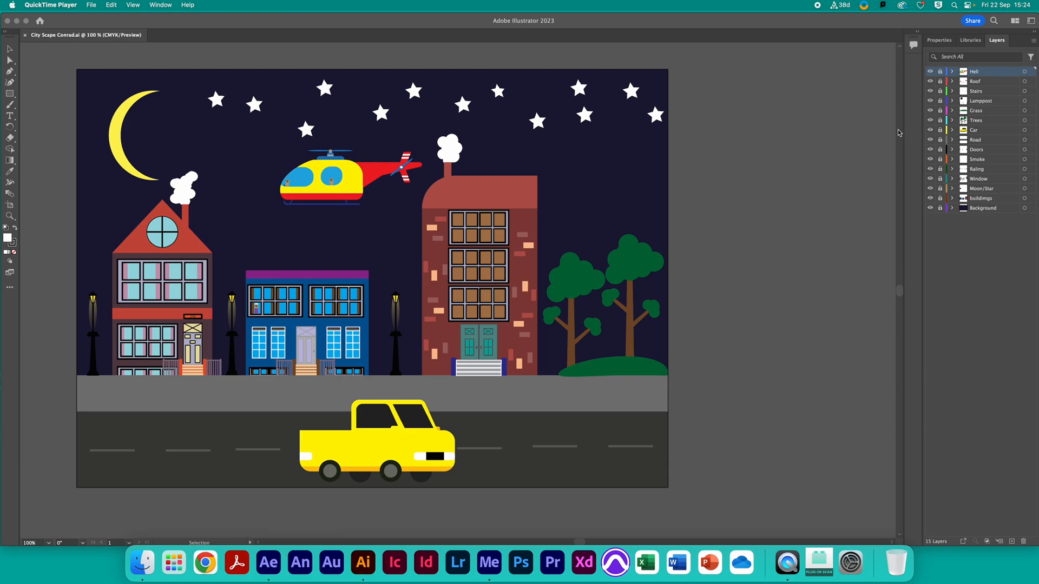
Unlock all the layers from Heli down to Background, and lock them all again.
left_click(931, 74)
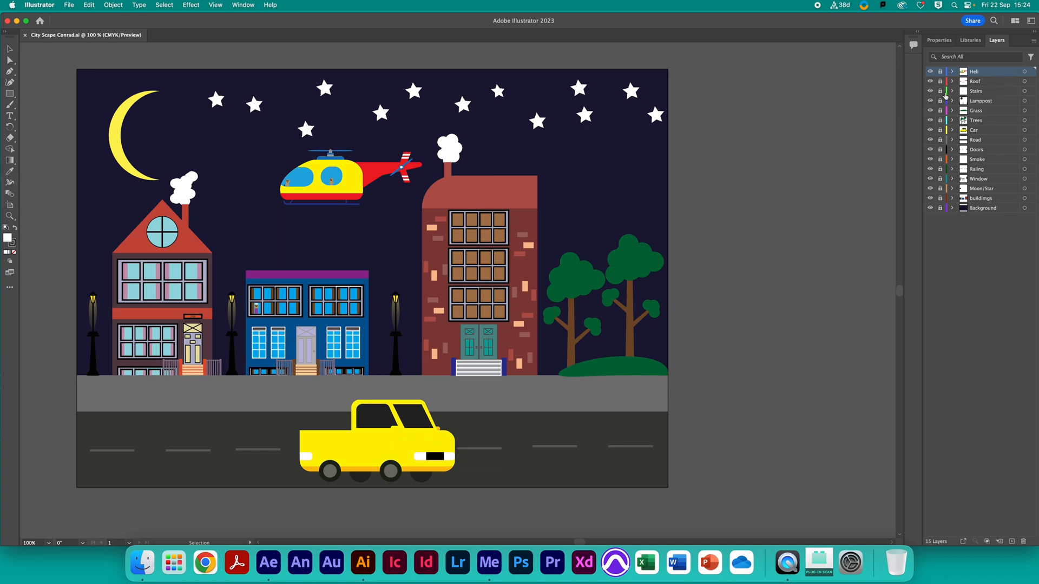
left_click(997, 130)
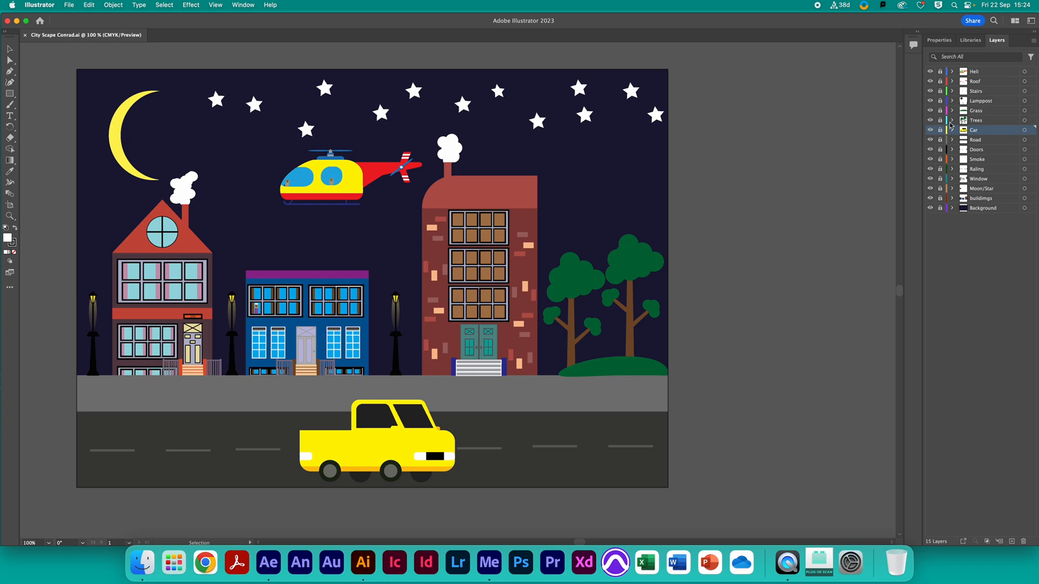
left_click(997, 71)
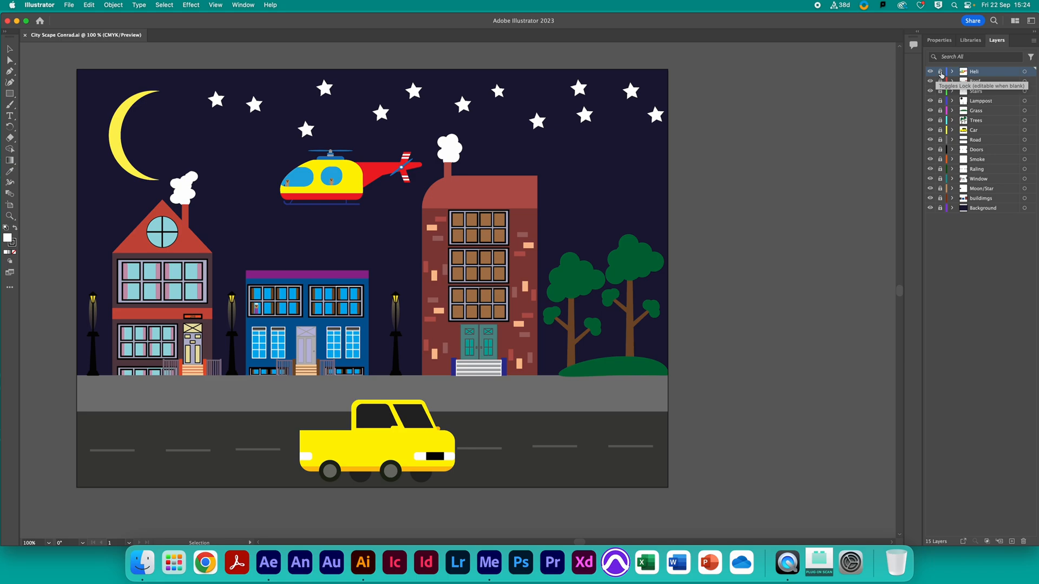
left_click_drag(940, 73, 935, 214)
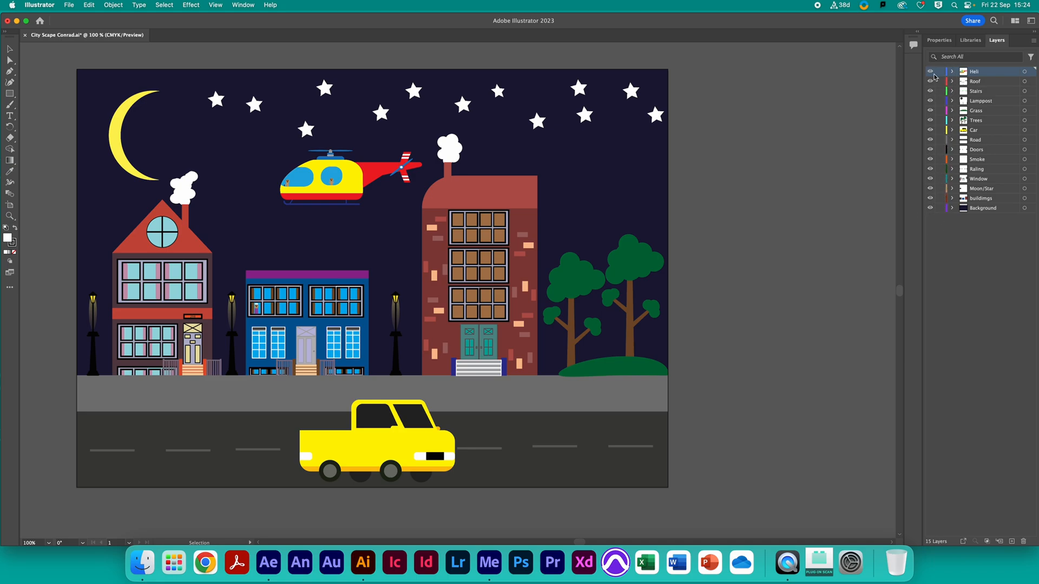
left_click_drag(940, 72, 939, 210)
Hide and show the Heli, Roof, Stairs, Grass and Car layers to examine what artwork each one holds.
left_click_drag(930, 72, 931, 112)
left_click(930, 91)
left_click(930, 81)
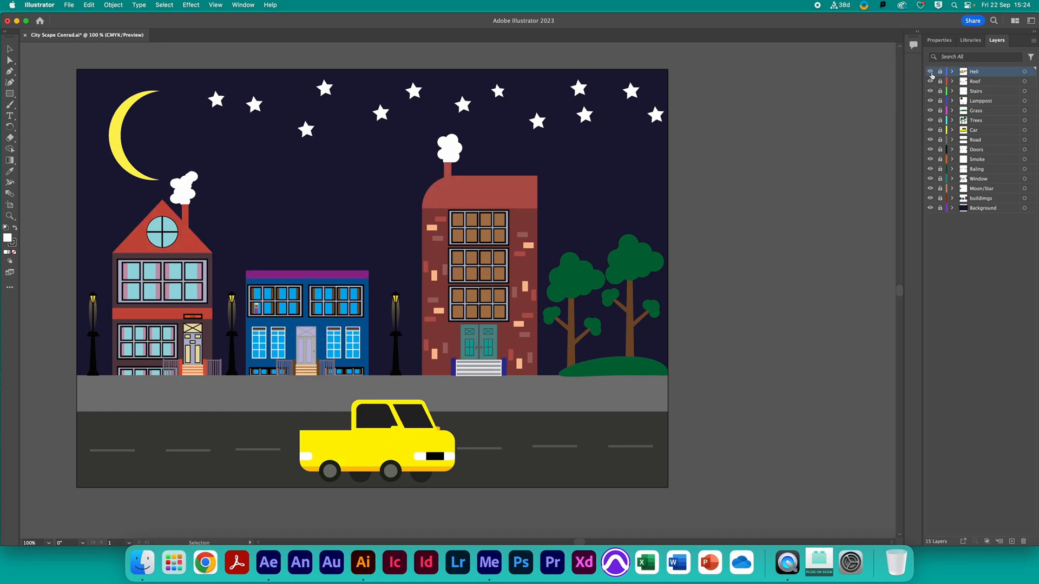
left_click(931, 71)
left_click(930, 110)
left_click(930, 110)
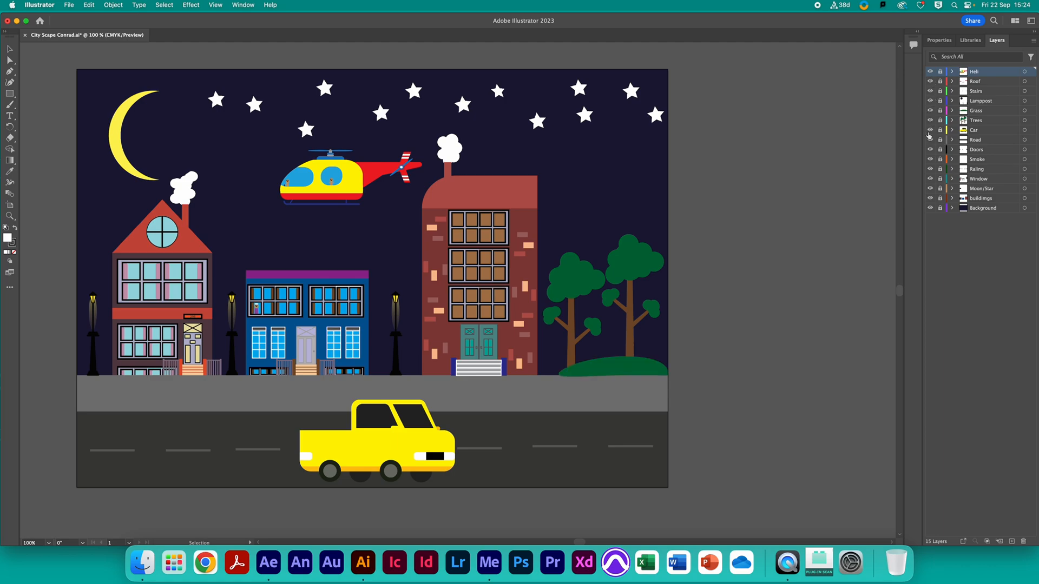
left_click(931, 130)
left_click(930, 130)
left_click(930, 72)
left_click(930, 72)
Save the City Scape Conrad.ai document and quit Illustrator.
left_click(67, 4)
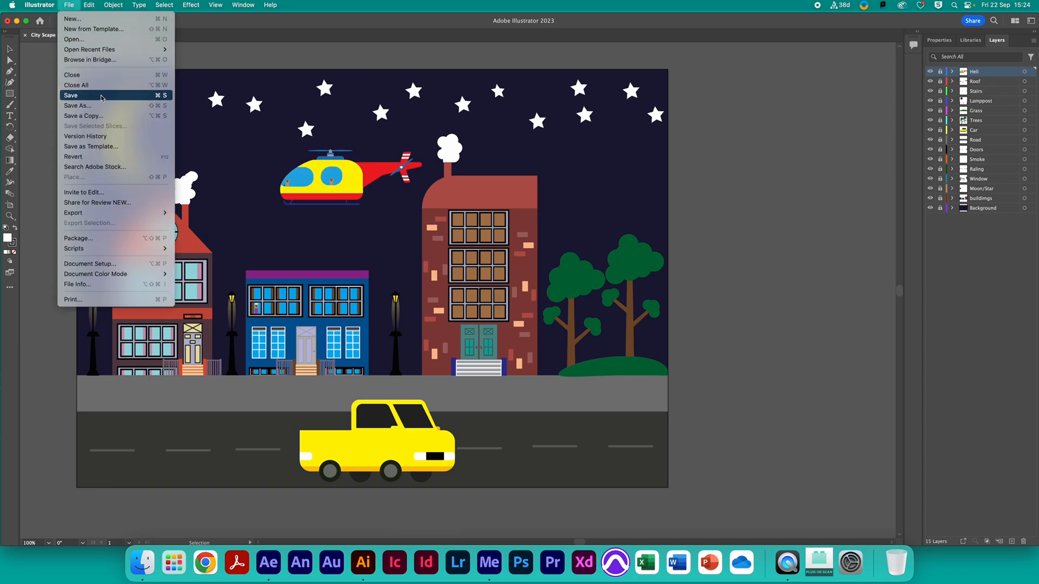
left_click(130, 92)
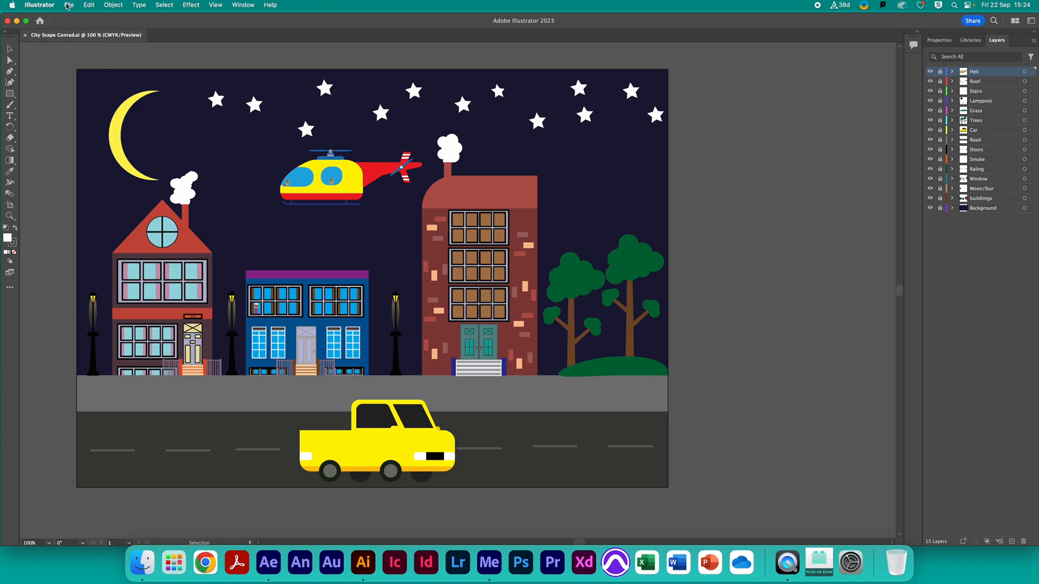
left_click(41, 5)
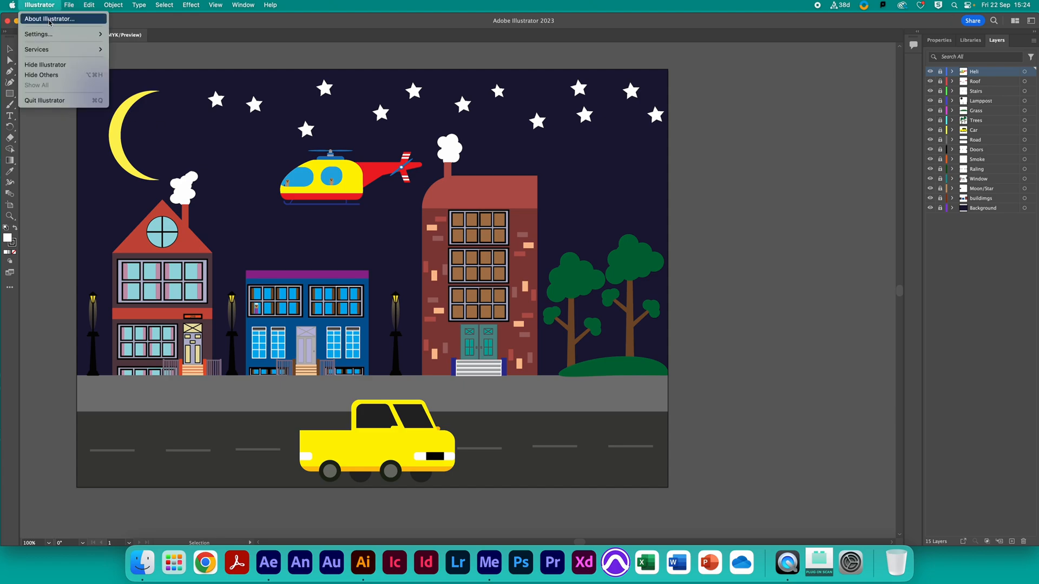
left_click(49, 99)
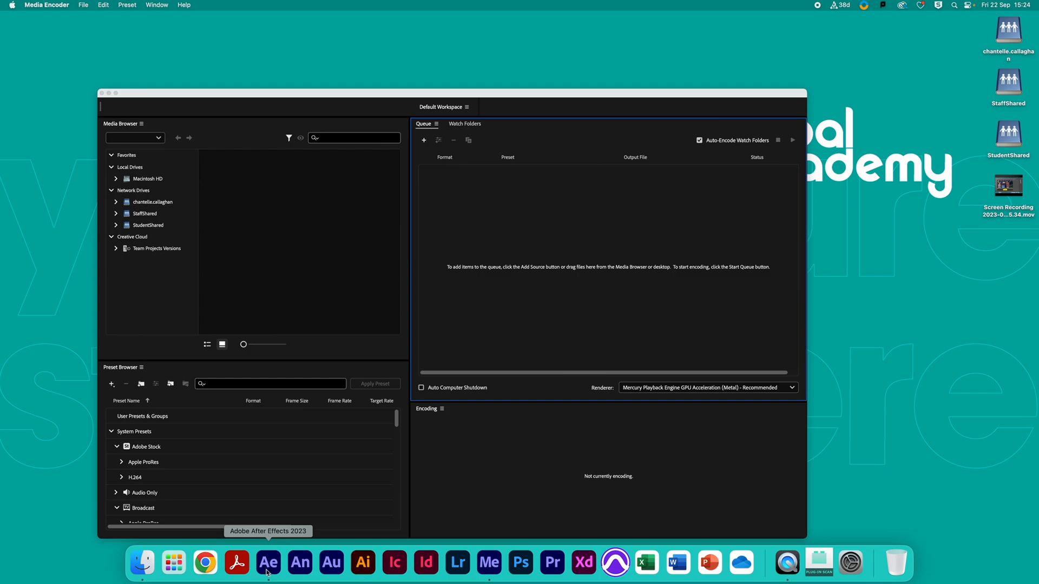
Switch to After Effects and choose City Scape Conrad.ai in the Documents folder as the file to import.
left_click(268, 573)
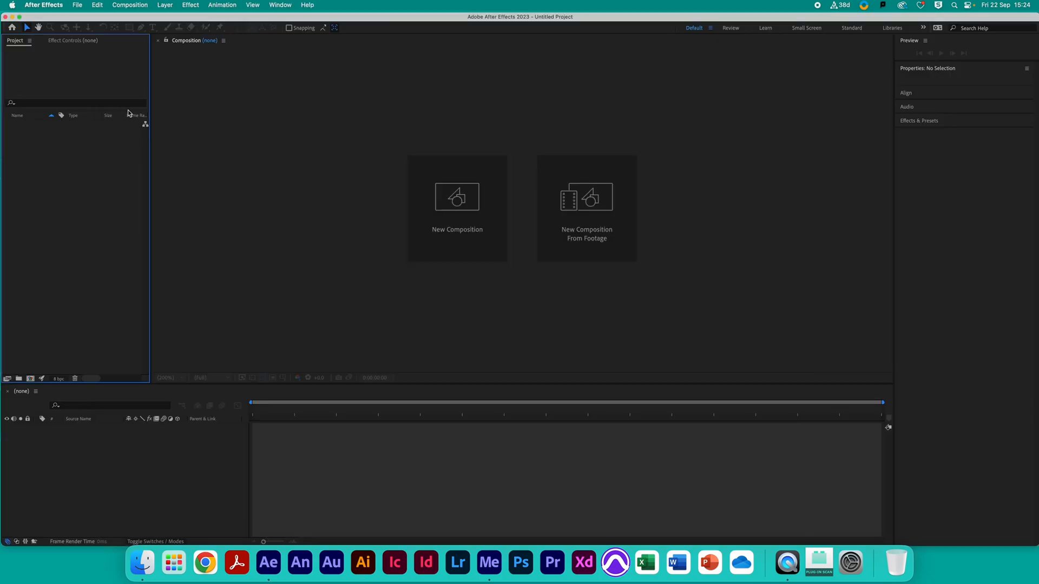
left_click(78, 5)
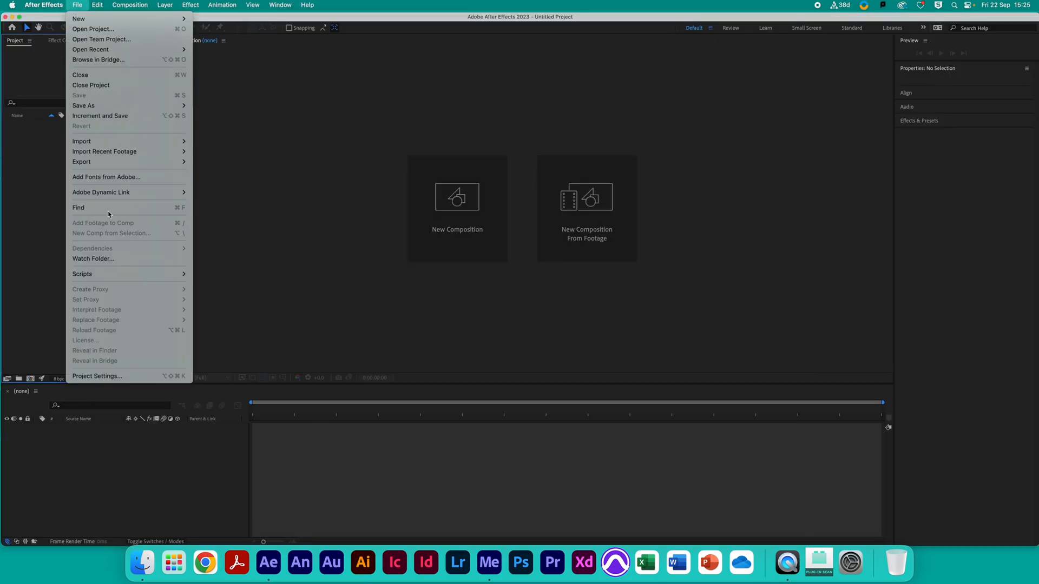
mouse_move(137, 145)
left_click(216, 142)
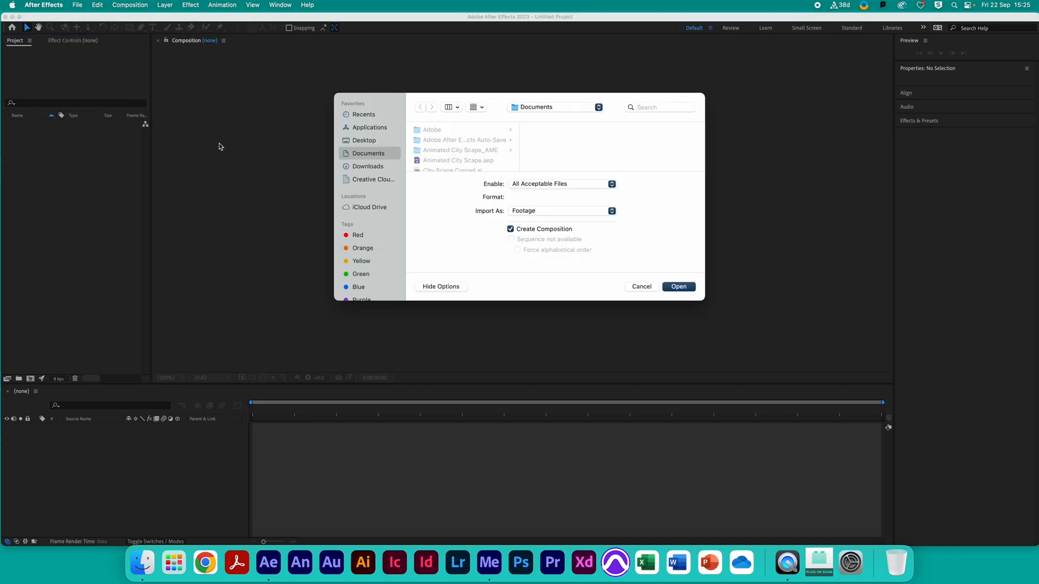
scroll(472, 162, "down", 1)
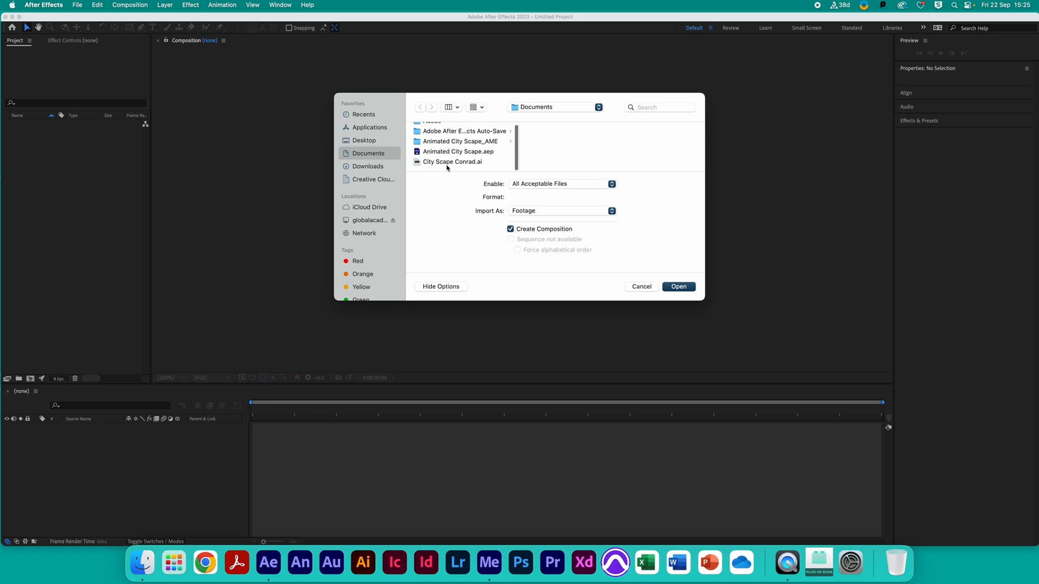
left_click(447, 163)
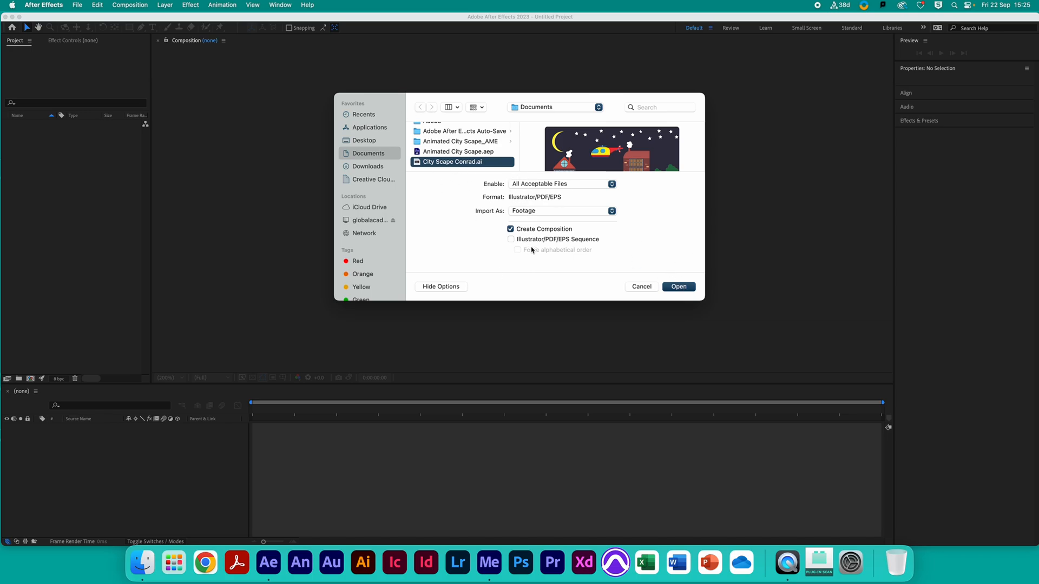
Import the Illustrator file as Composition - Retain Layer Sizes, with Create Composition turned off.
left_click(449, 286)
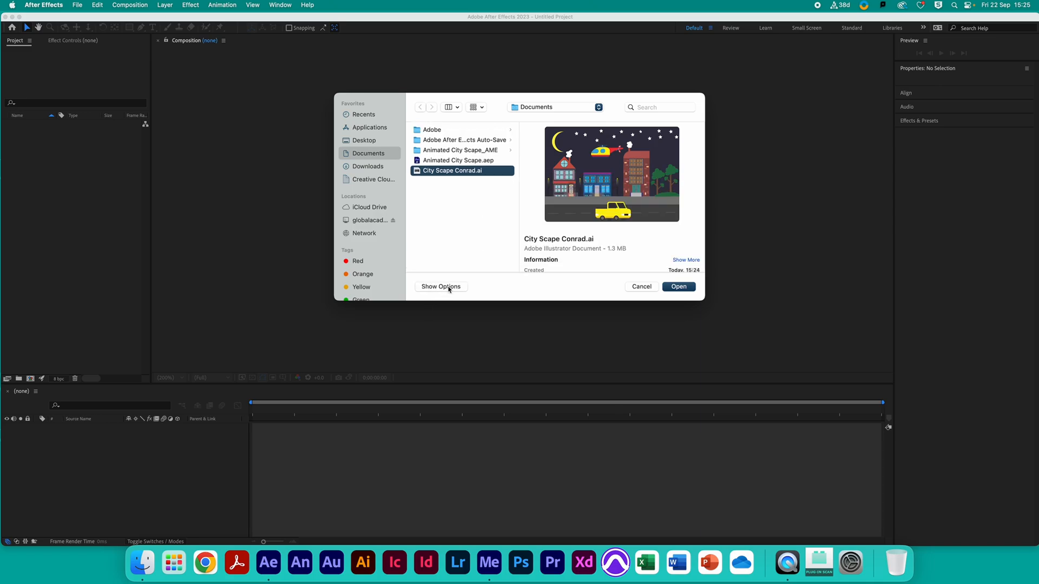
left_click(447, 287)
left_click(584, 185)
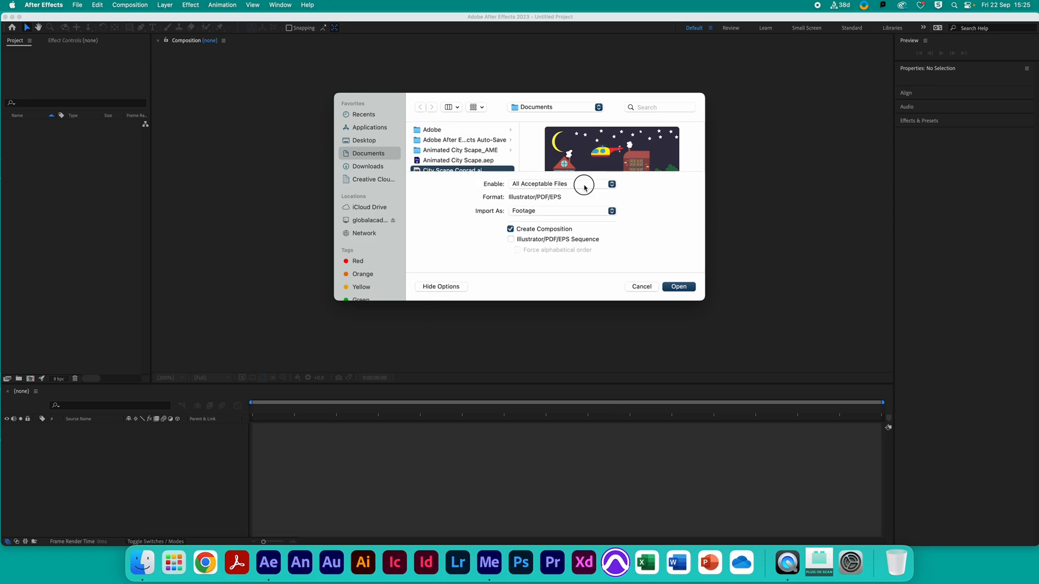
left_click(672, 209)
left_click(546, 212)
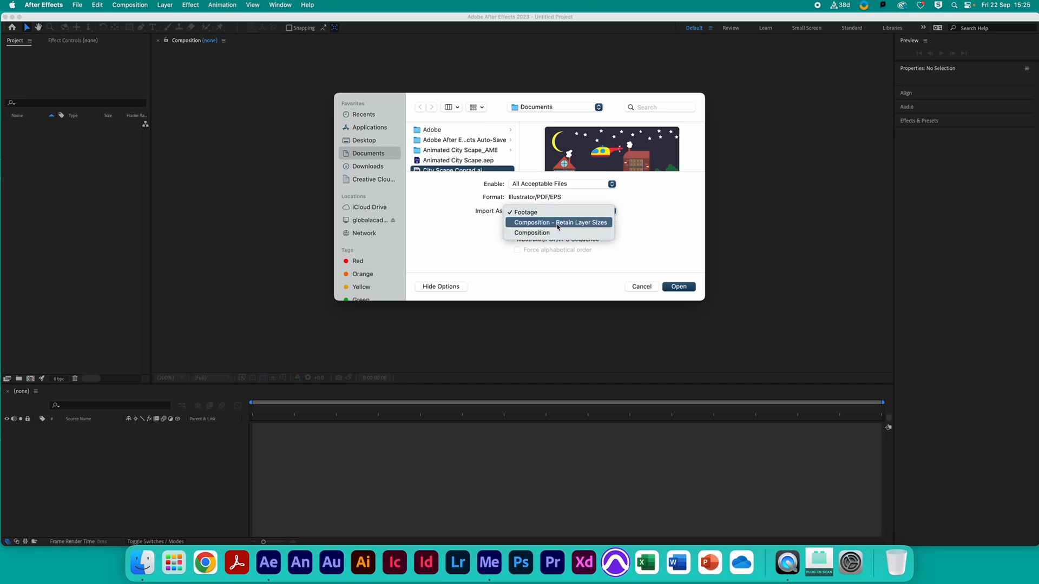
left_click(582, 223)
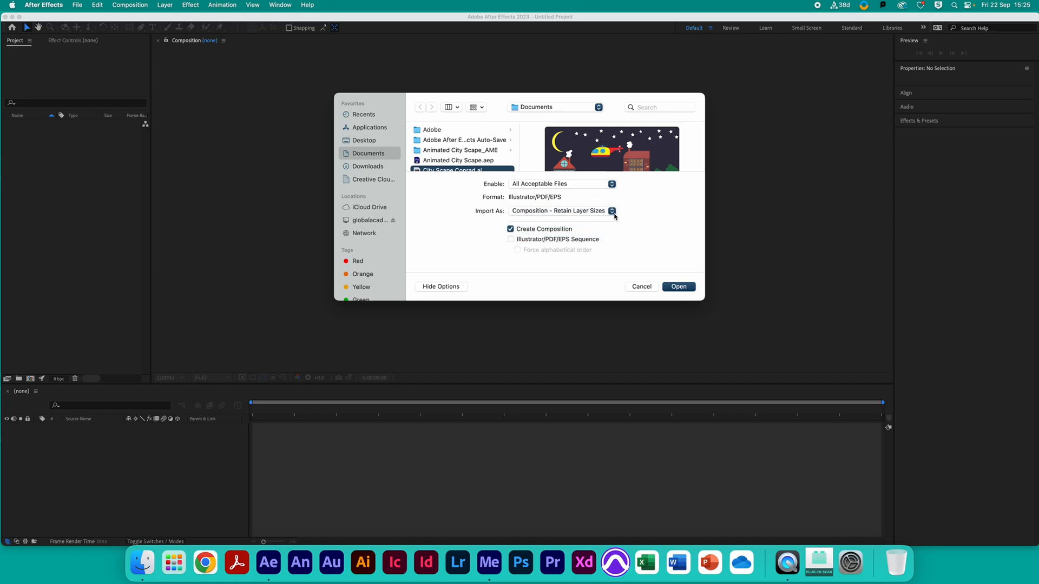
left_click(511, 230)
left_click(679, 287)
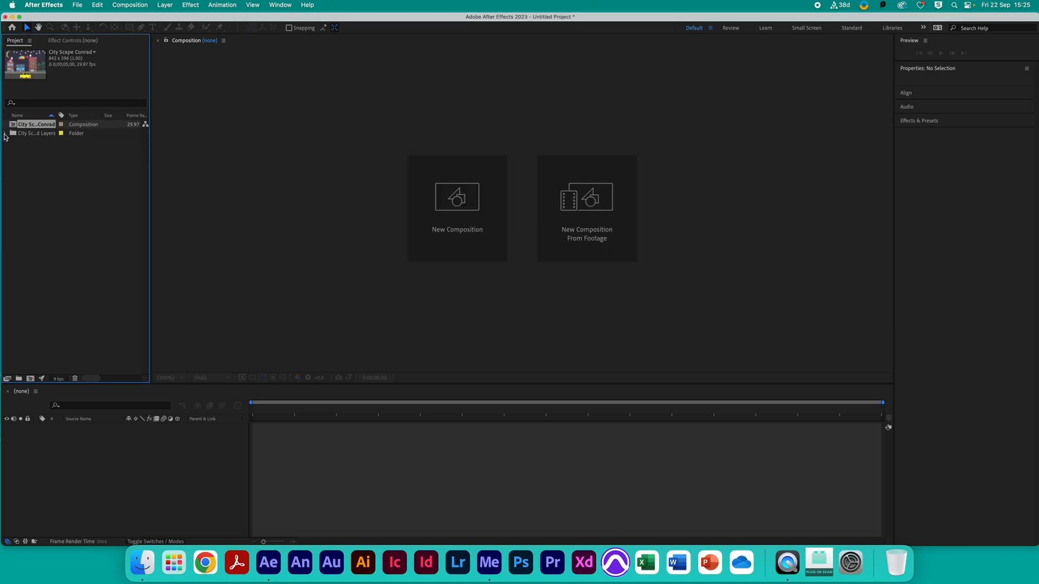
Expand the imported City Scape Conrad Layers folder and preview several of its individual layer files.
left_click(8, 135)
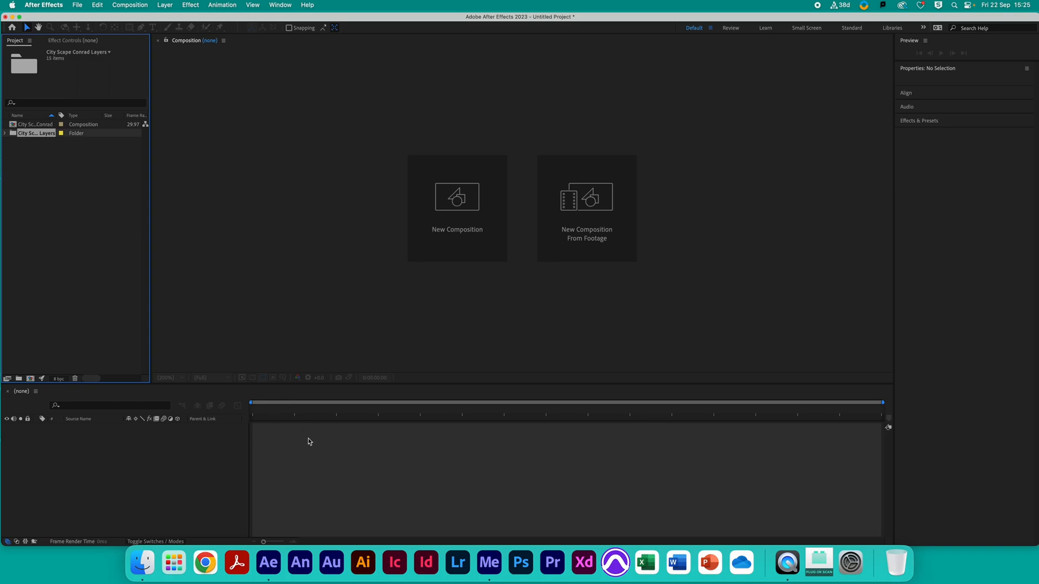
left_click(5, 134)
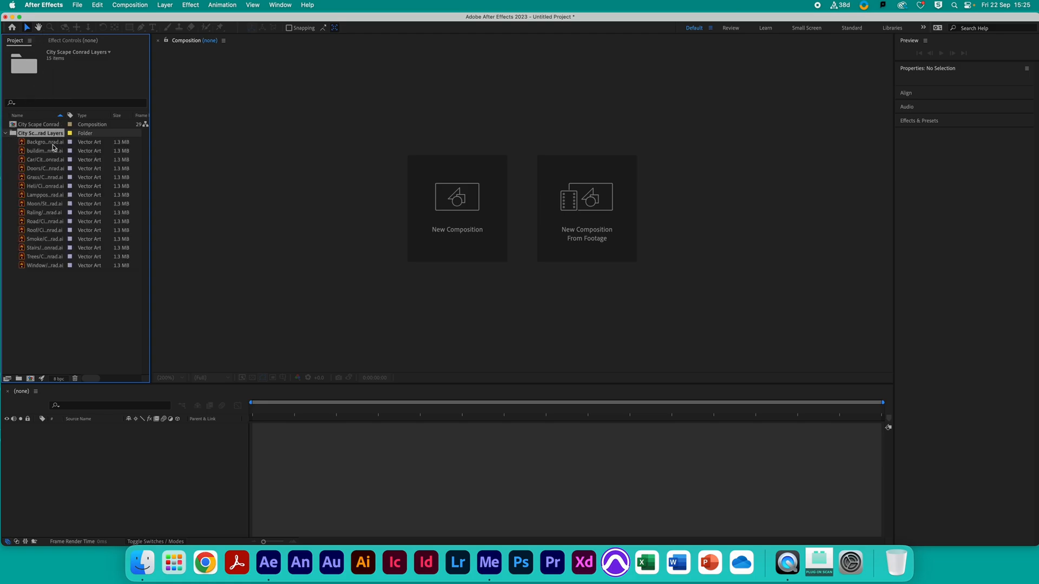
left_click(54, 144)
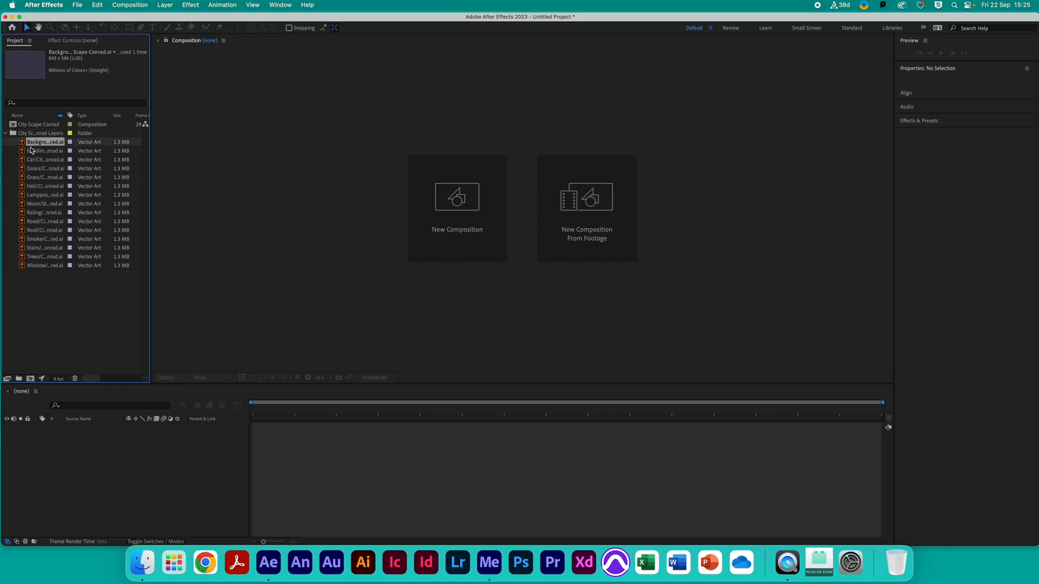
left_click(46, 161)
left_click(45, 186)
left_click(45, 215)
left_click(45, 231)
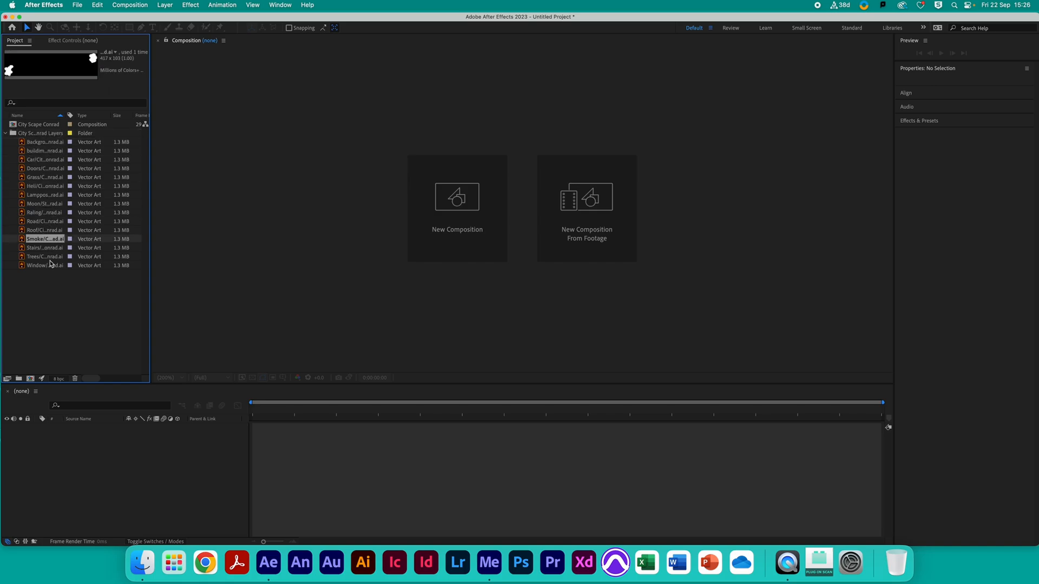
Create a composition from the Background layer file and add all the other layer files, from buildings to Window, above it.
left_click(46, 143)
left_click_drag(46, 144, 64, 525)
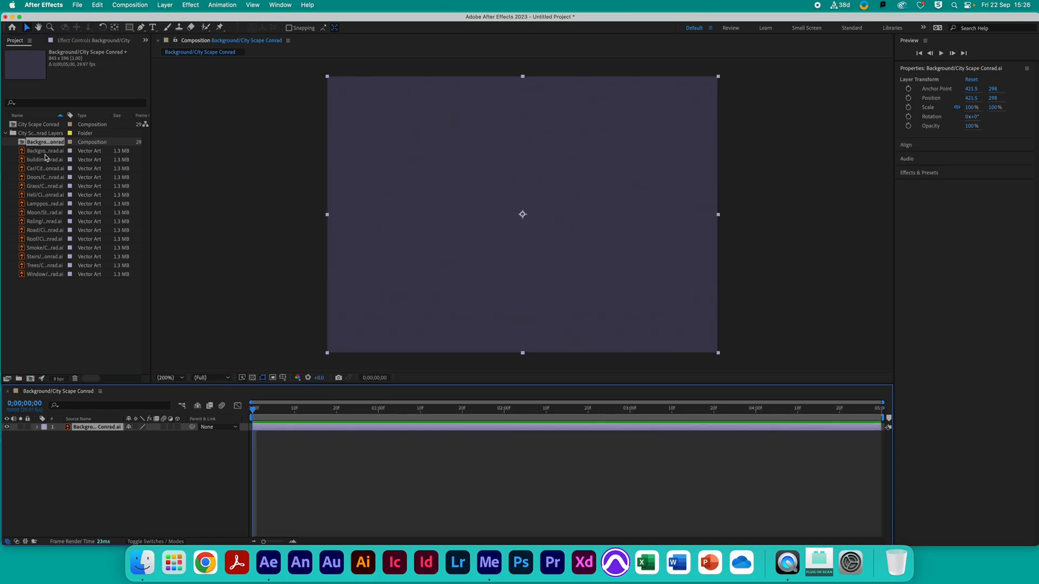
left_click(45, 154)
left_click(43, 161)
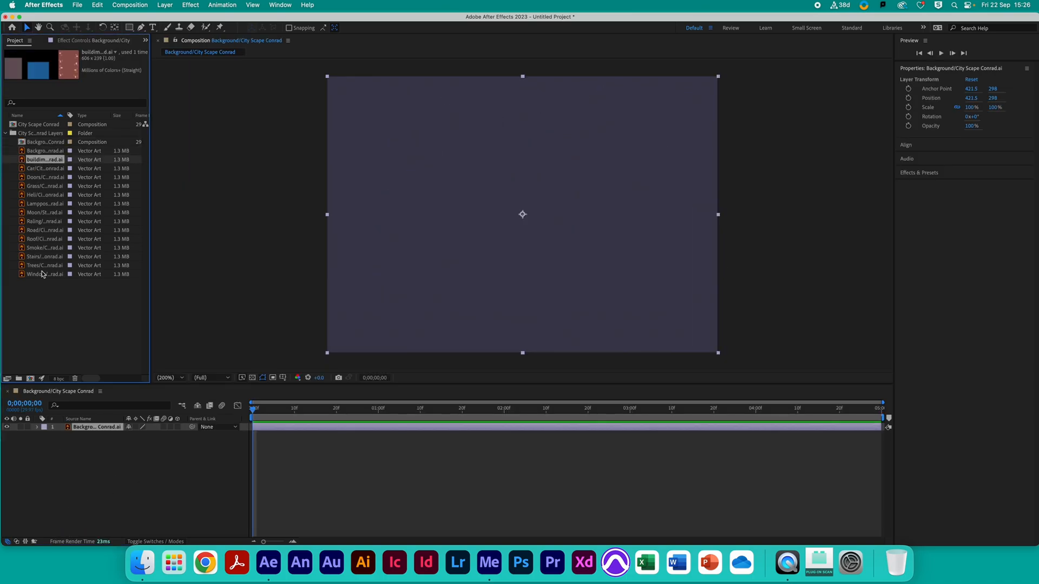
left_click(44, 276, "shift")
left_click_drag(45, 276, 99, 435)
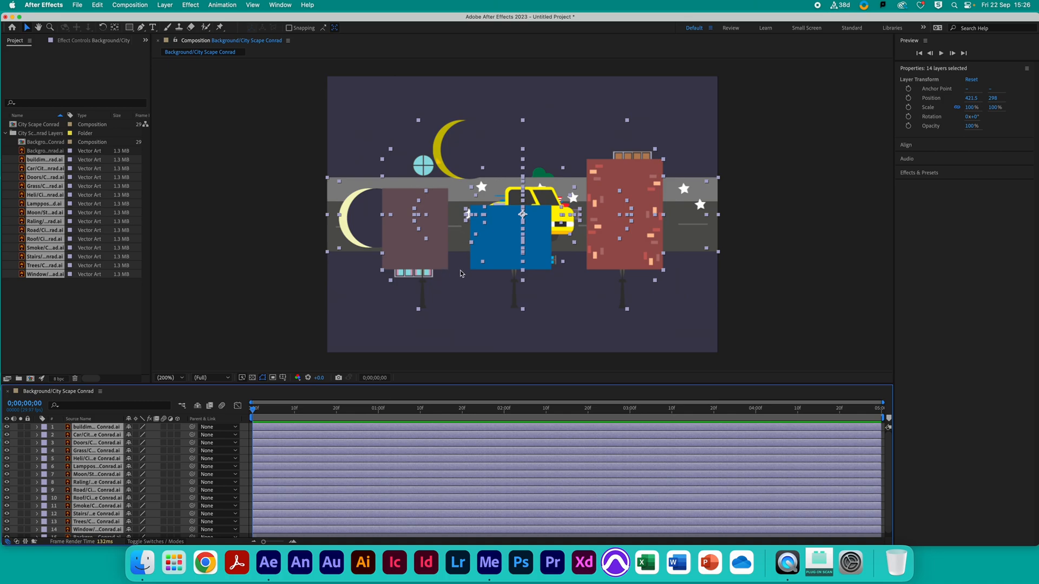
Reorder the timeline so the Car layer is on top and the Road layer sits directly beneath it.
left_click(414, 250)
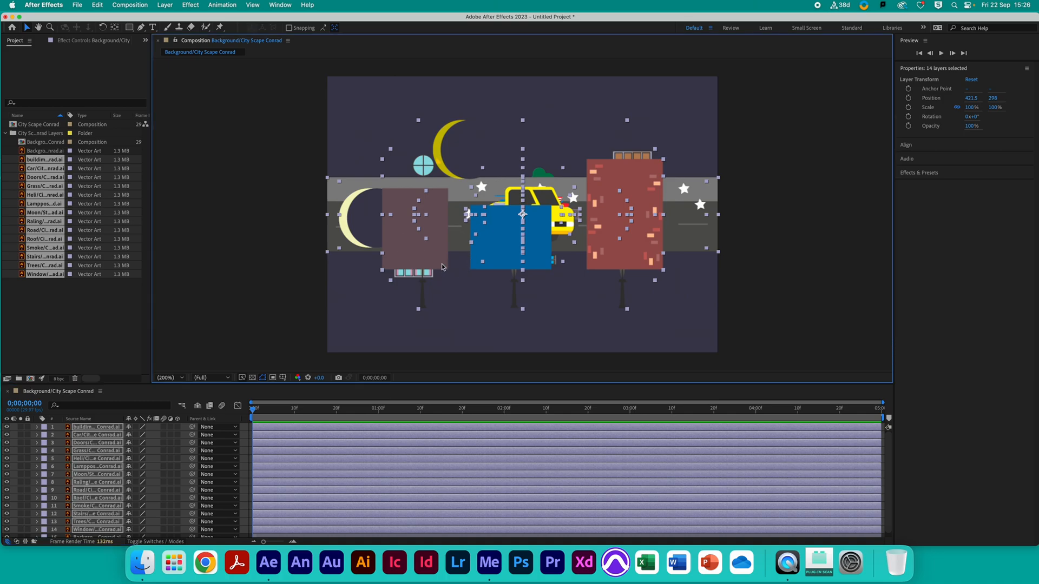
left_click(103, 488)
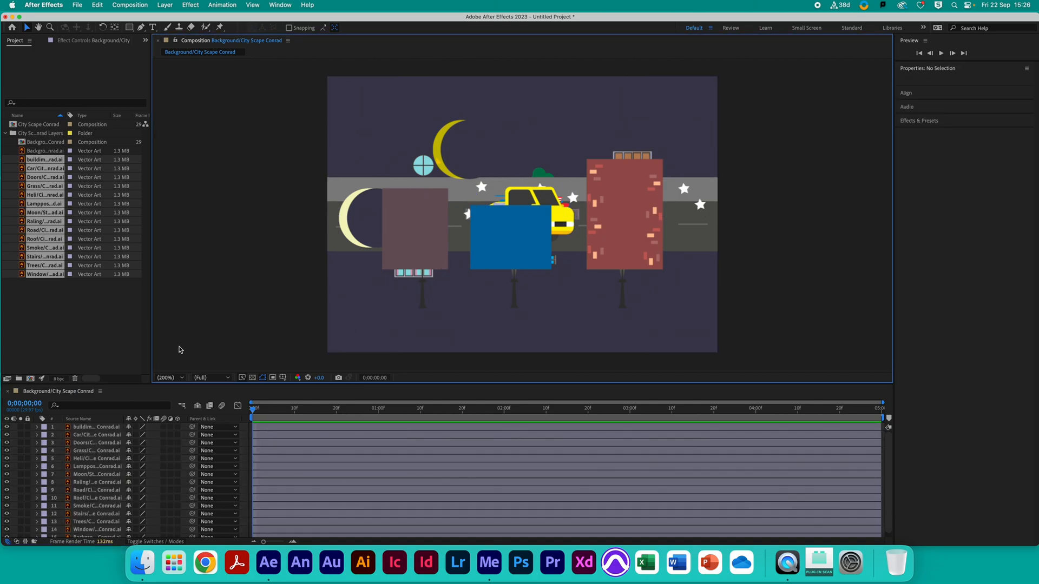
left_click(95, 452)
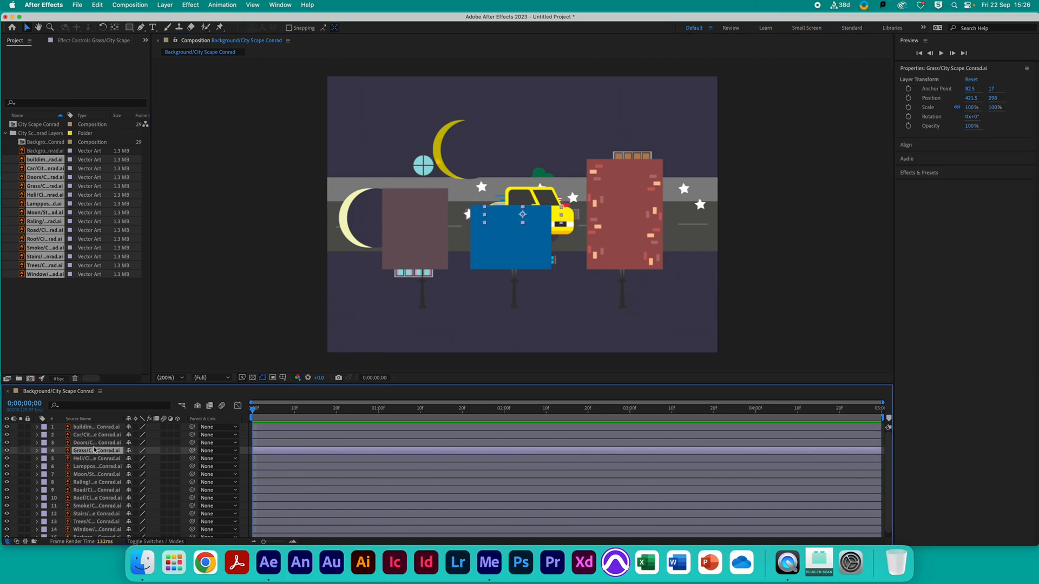
left_click(96, 436)
left_click_drag(93, 435, 93, 428)
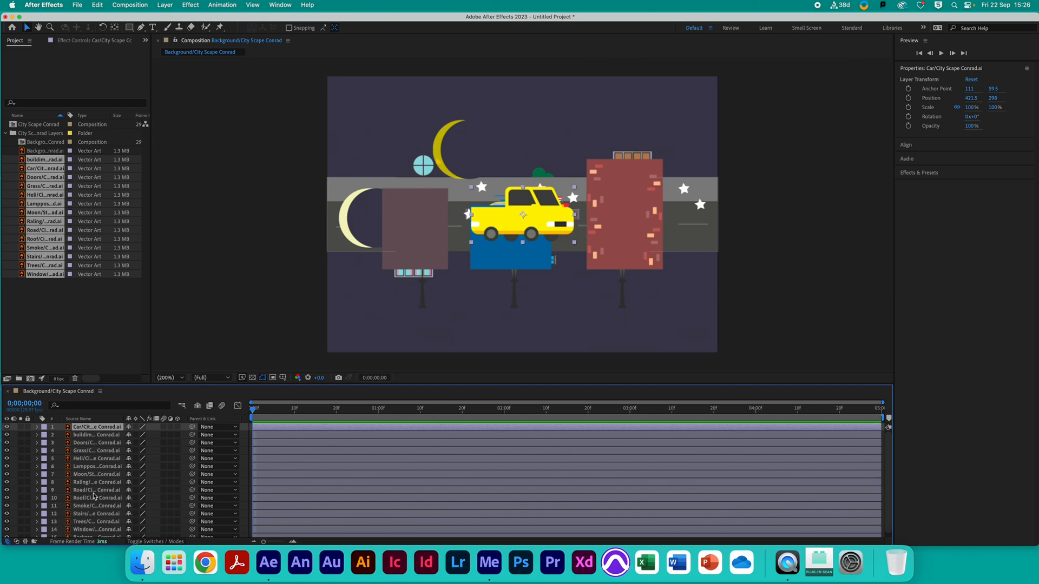
left_click_drag(94, 491, 93, 433)
Move the road to the bottom of the frame at about 417.5, 514 and the car onto its left end at about 137.5, 520.
left_click_drag(406, 236, 405, 331)
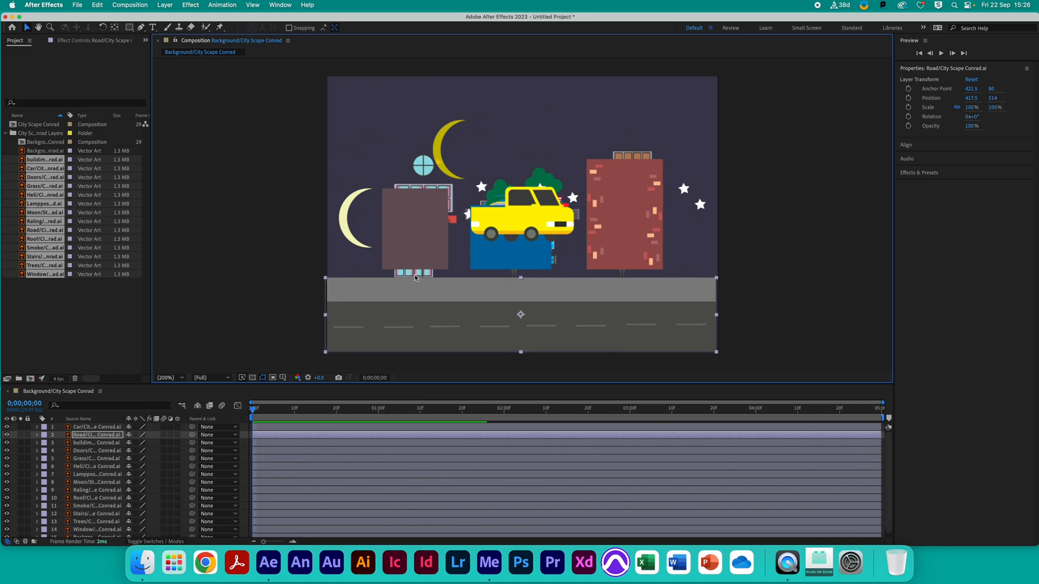
left_click_drag(511, 220, 379, 328)
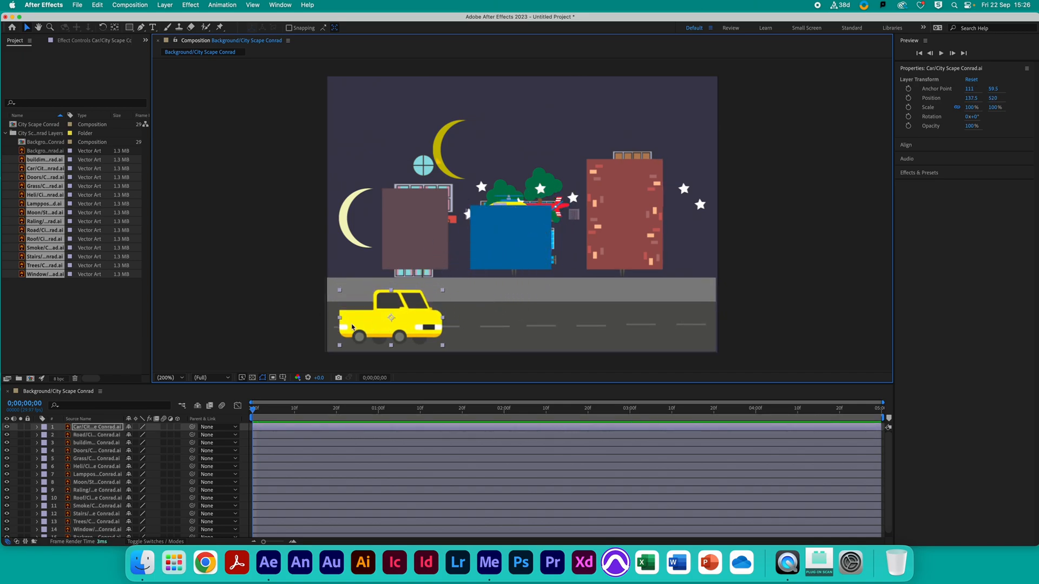
Move the buildings layer so its base meets the pavement's upper edge, at about position 433.5, 315.
left_click(95, 489)
left_click(433, 226)
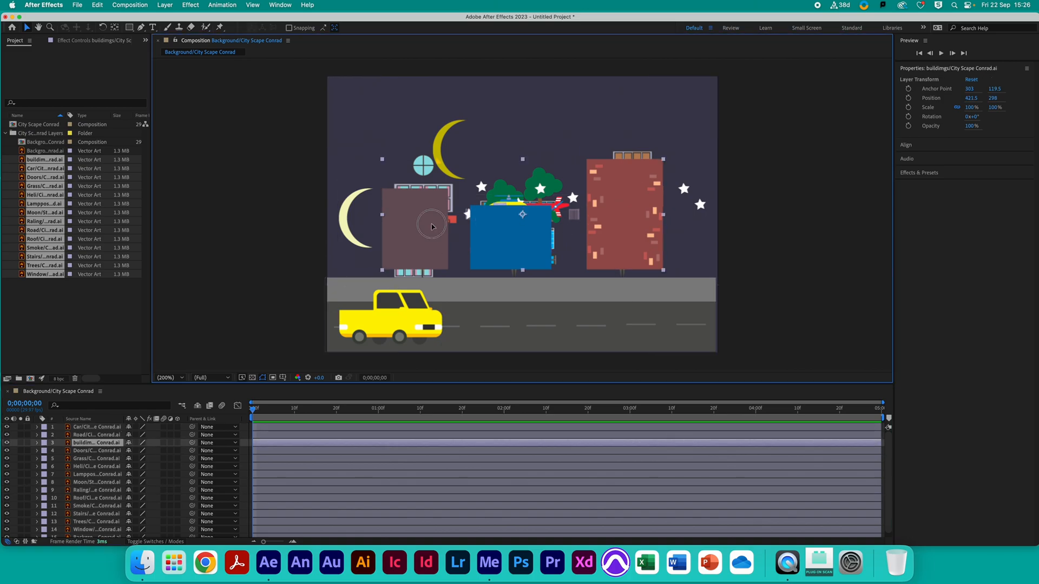
mouse_move(432, 227)
left_mouse_down()
mouse_move(490, 240)
mouse_move(426, 206)
left_mouse_up()
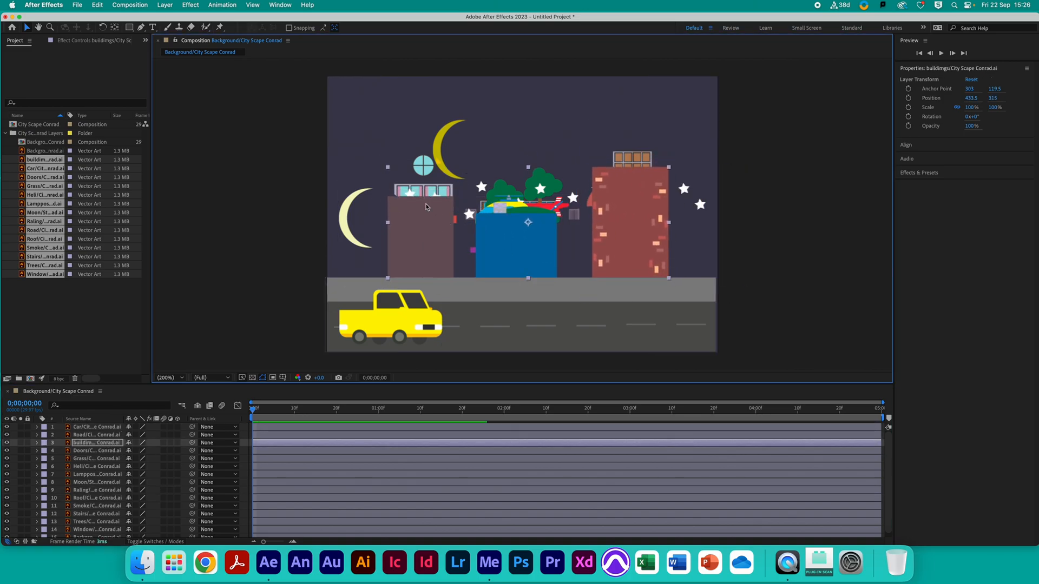
Move the Window layer in the timeline so it sits directly above the buildings layer and beneath the Road layer.
left_click(93, 530)
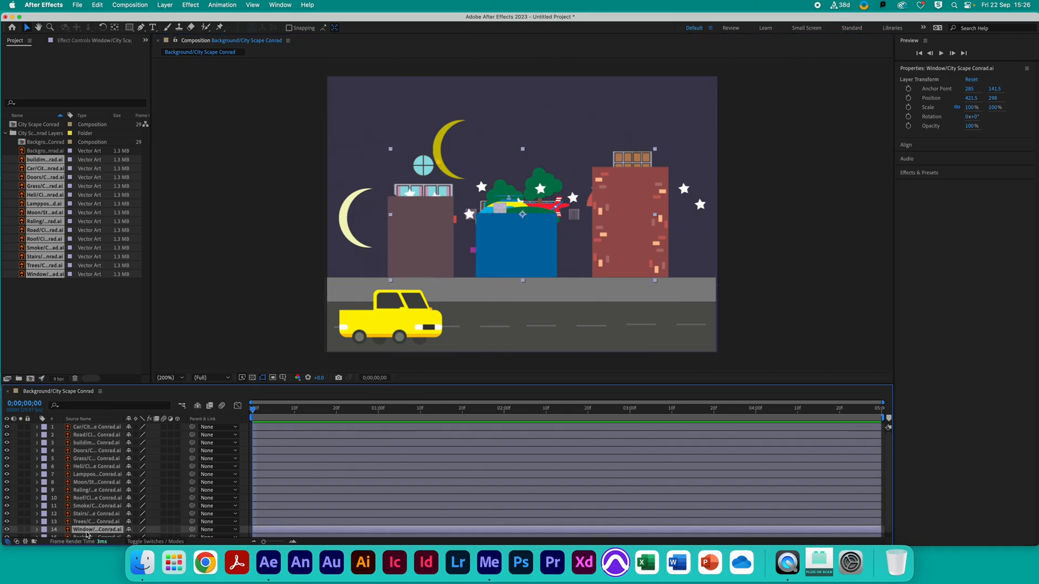
left_click_drag(87, 532, 83, 440)
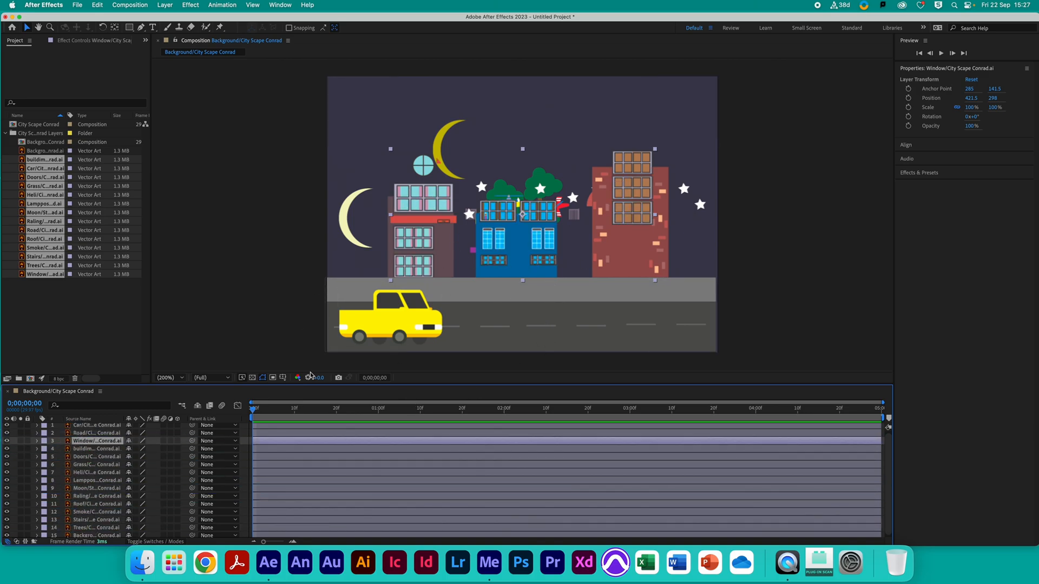
scroll(92, 450, "up", 1)
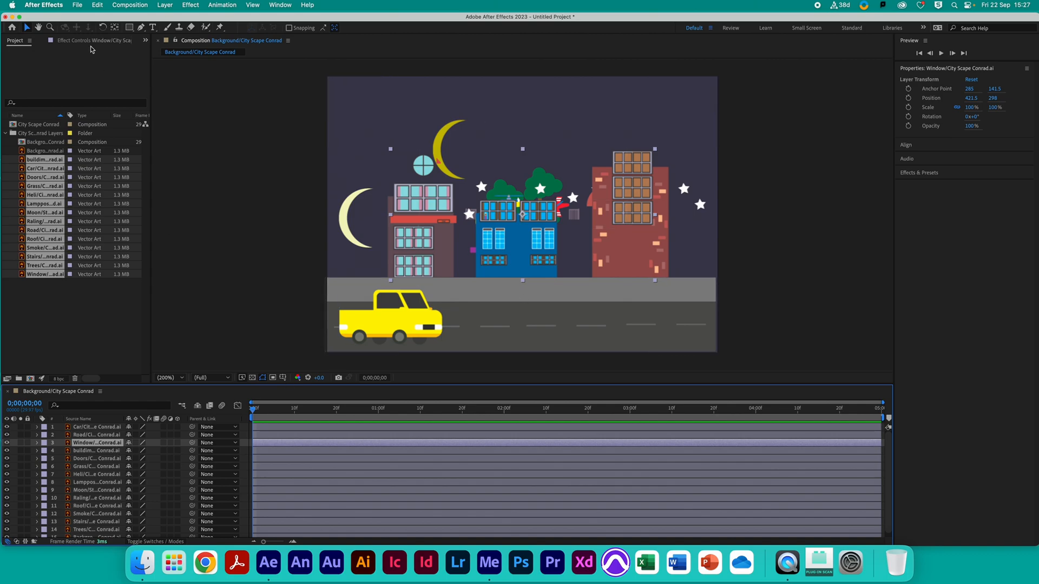
left_click(78, 5)
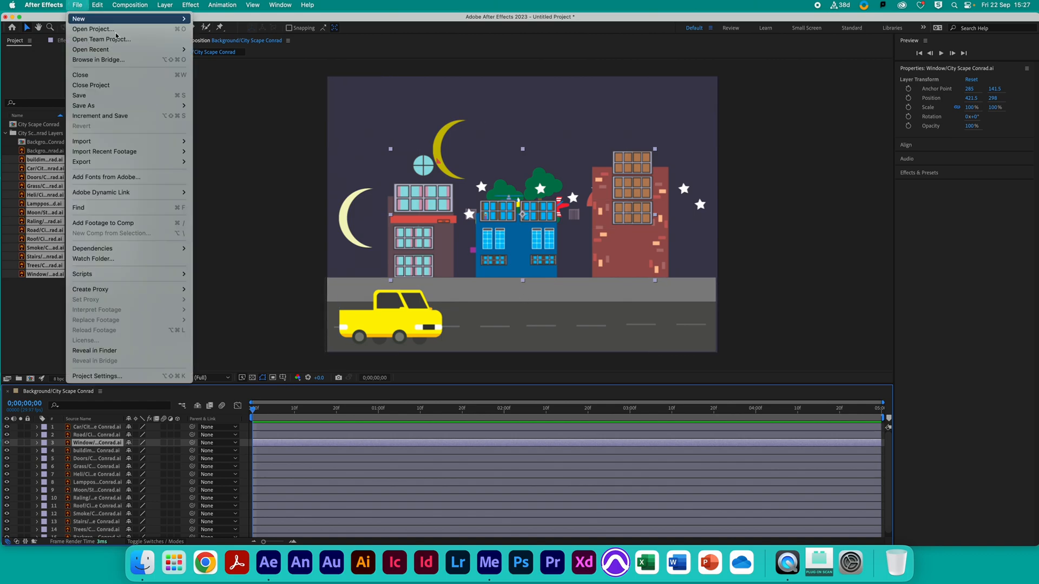
left_click(147, 31)
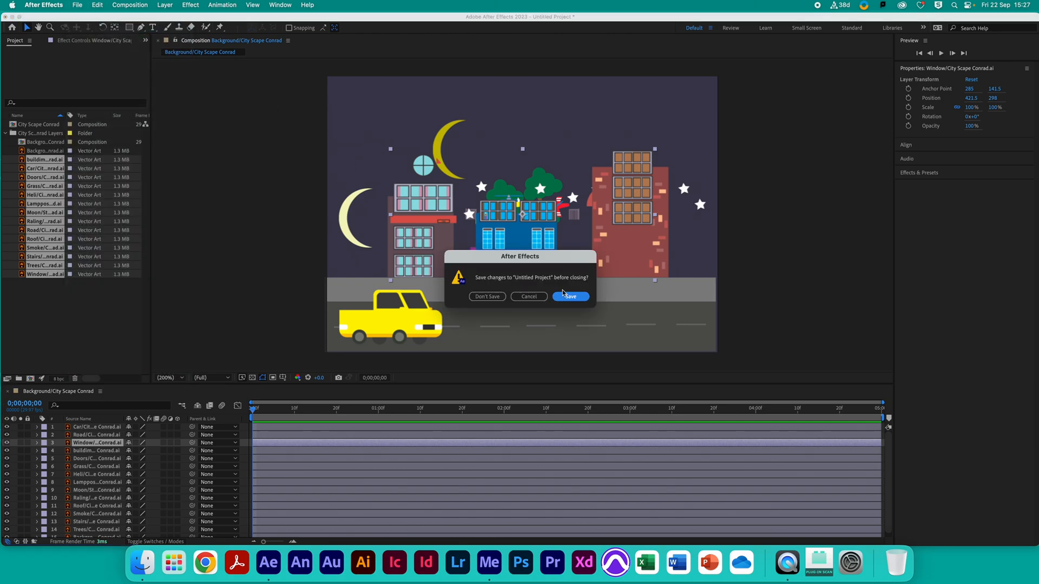
left_click(529, 297)
Open the recent project Animated City Scape.aep, discarding the changes to the untitled project.
left_click(78, 5)
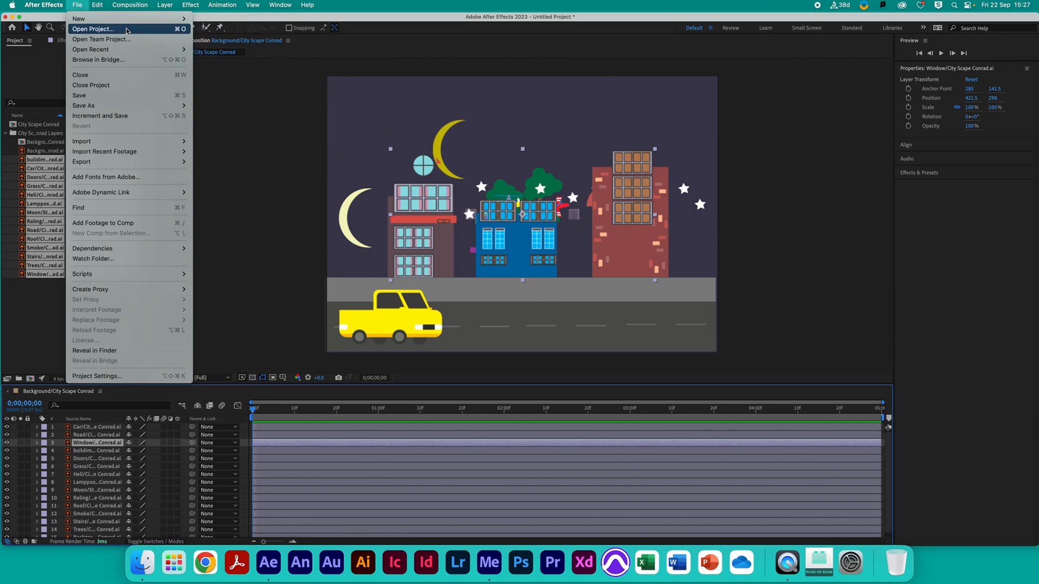
mouse_move(132, 49)
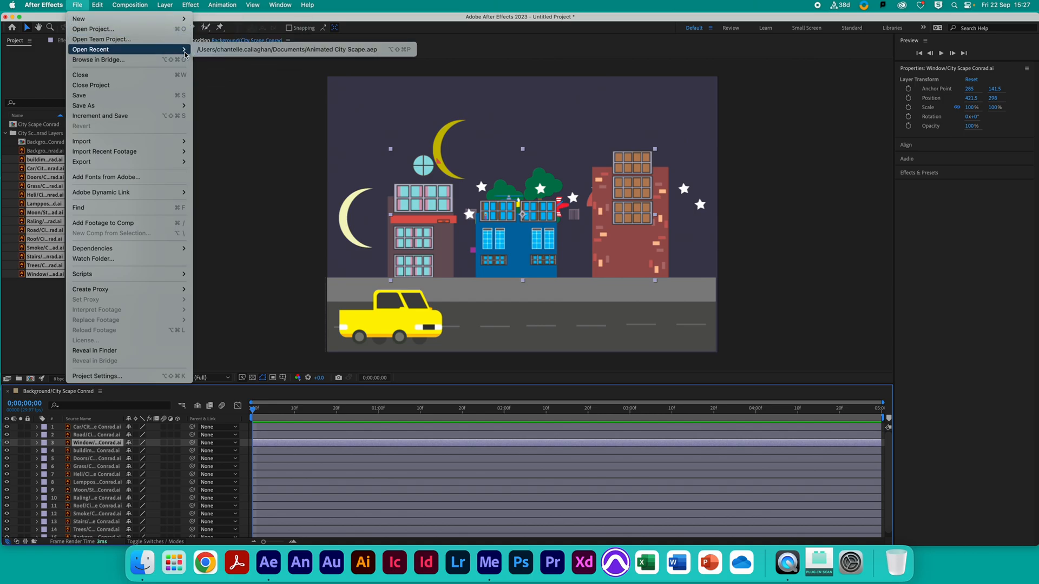
left_click(228, 51)
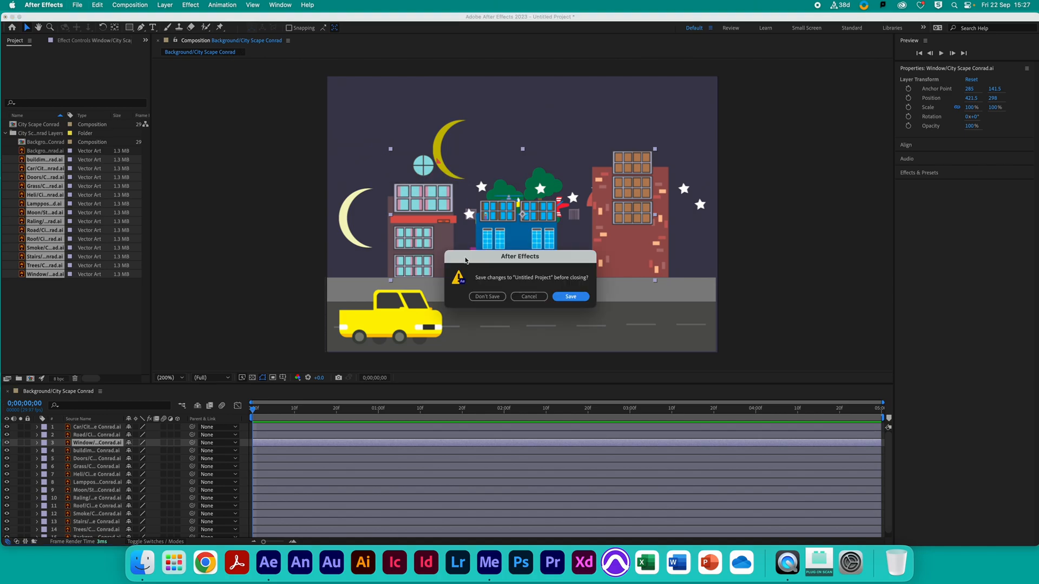
left_click(487, 296)
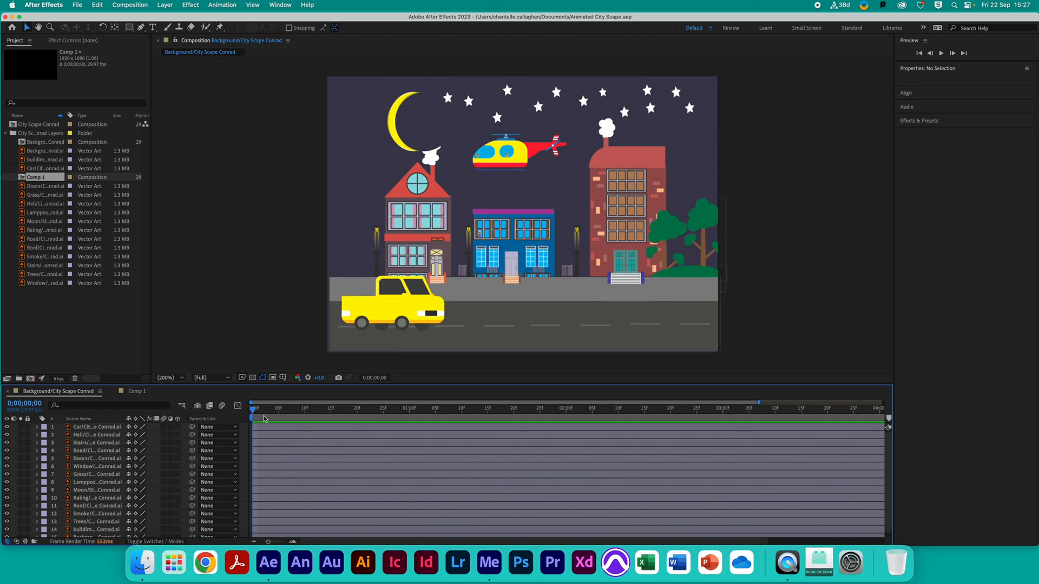
Reveal the Car layer's Transform properties and move the car outside the frame's left edge, at about -136.5, 501.
left_click_drag(253, 414, 929, 410)
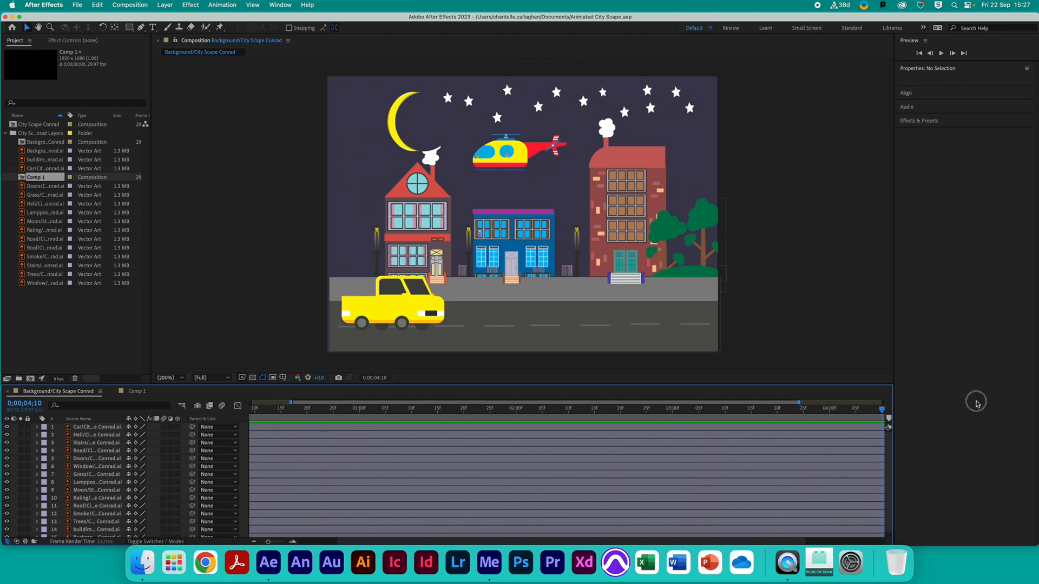
key("Home")
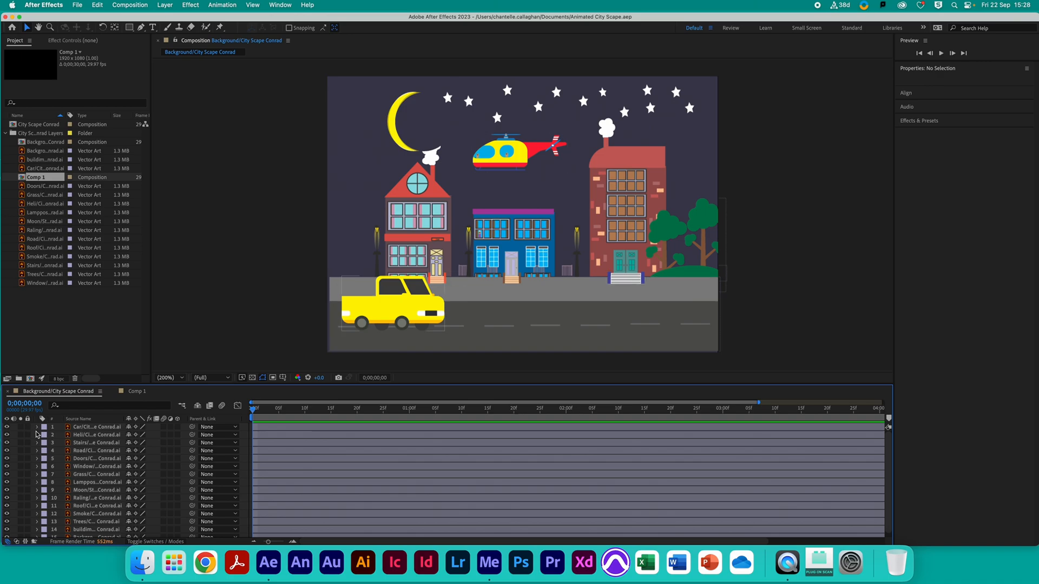
left_click(96, 428)
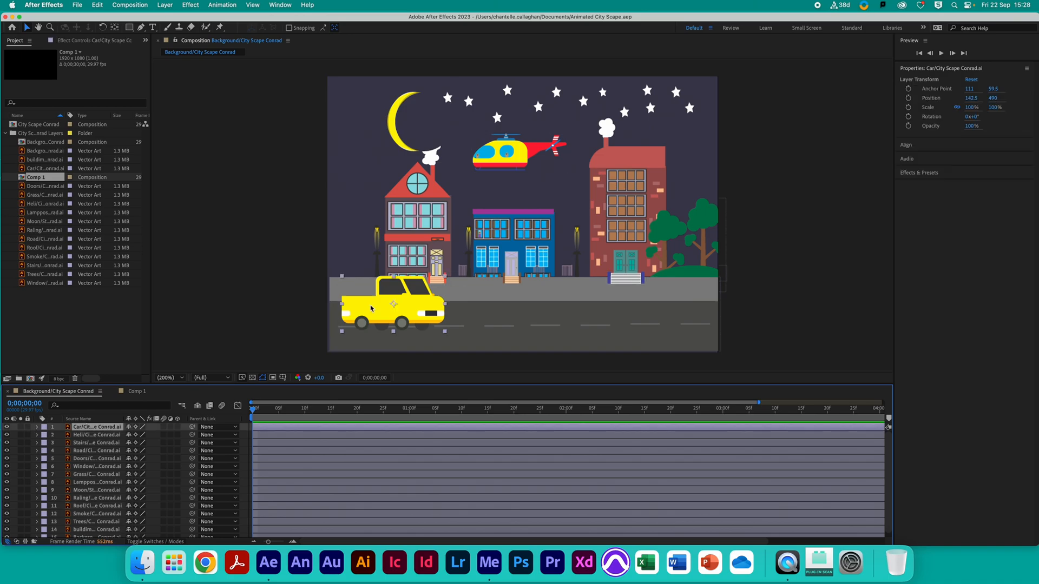
left_click(38, 429)
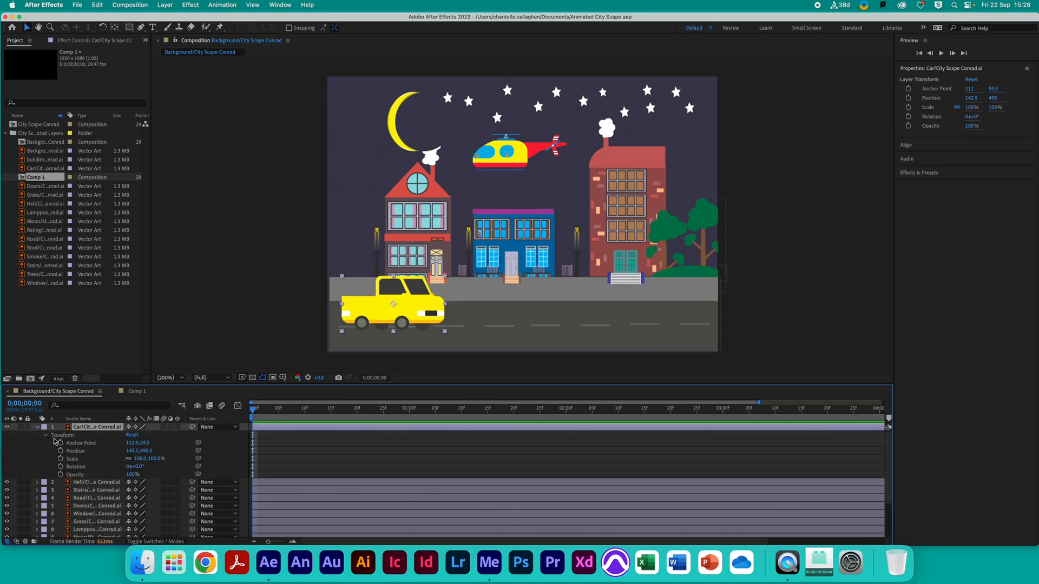
left_click(46, 436)
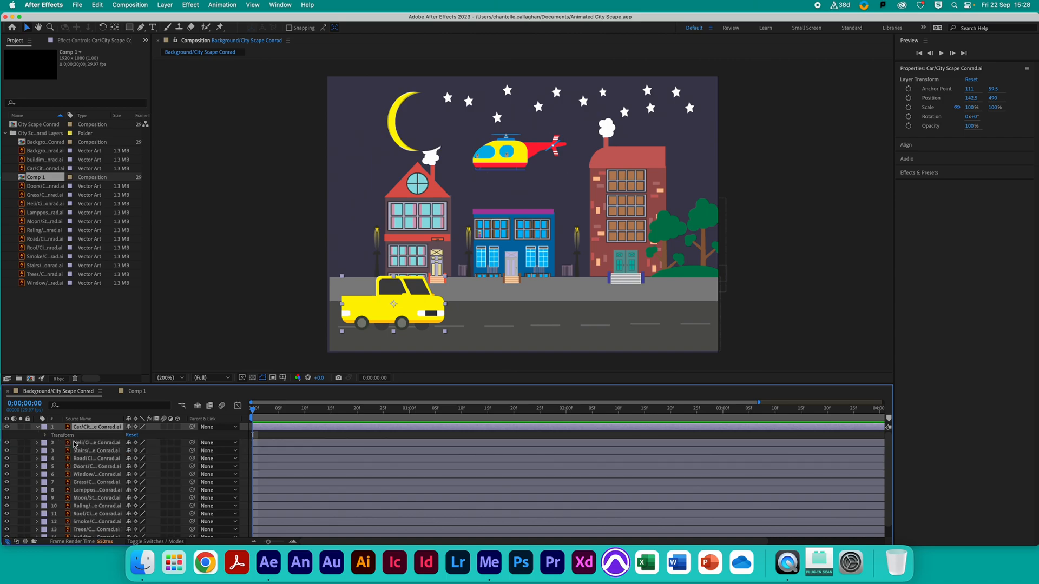
left_click(38, 429)
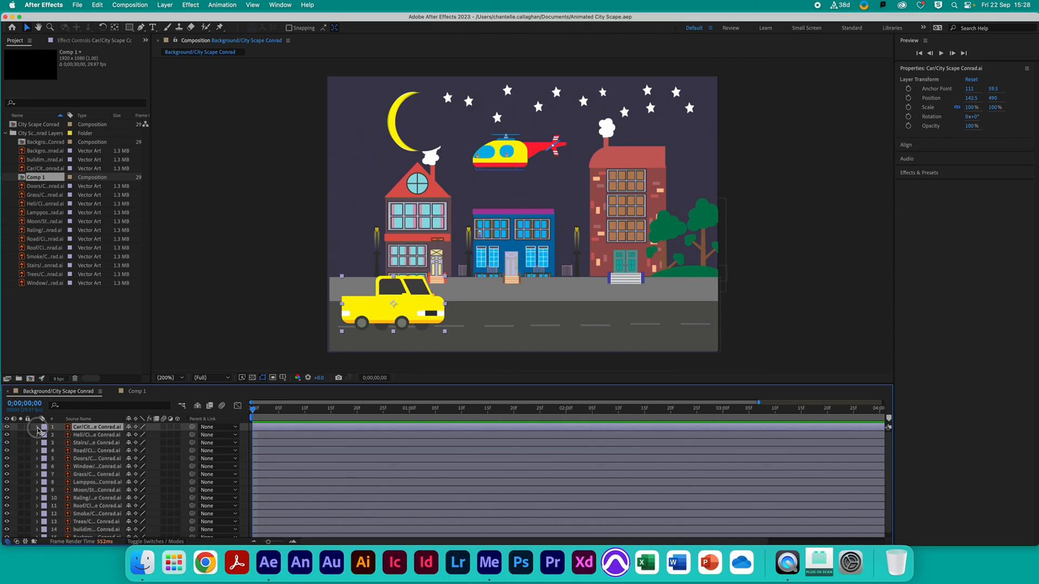
left_click(37, 428)
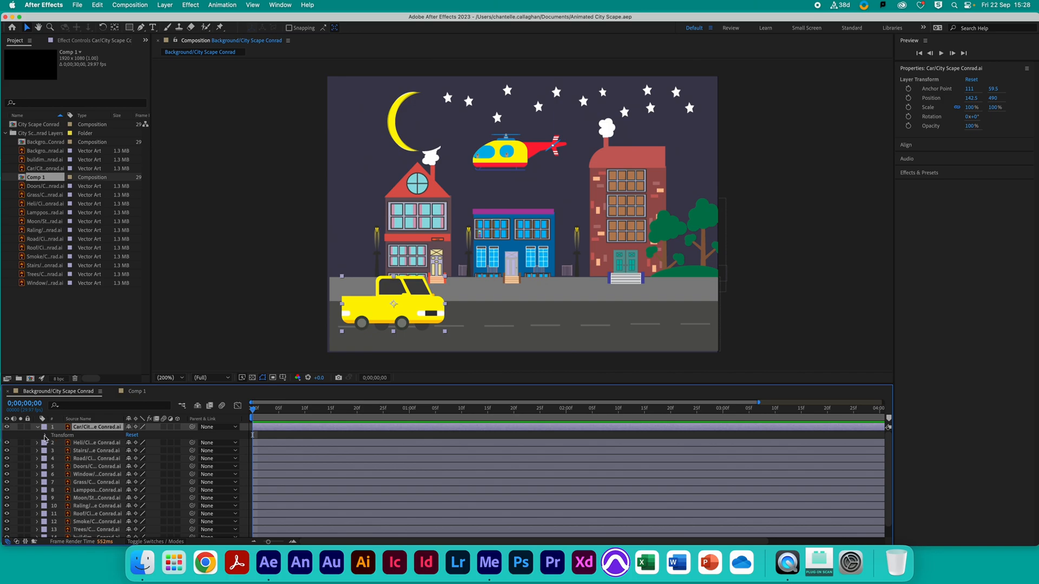
left_click(46, 436)
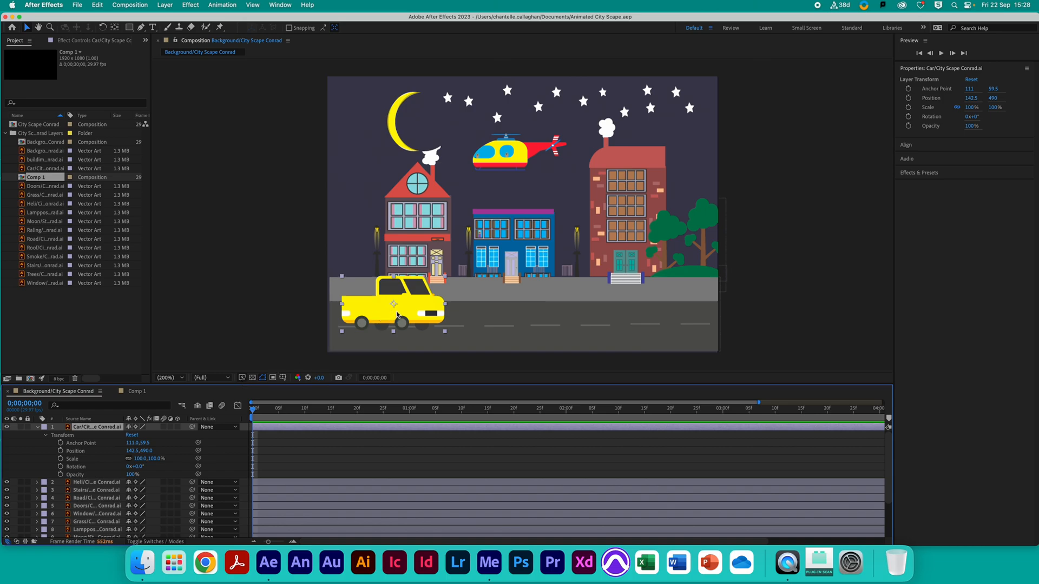
left_click_drag(396, 315, 264, 309)
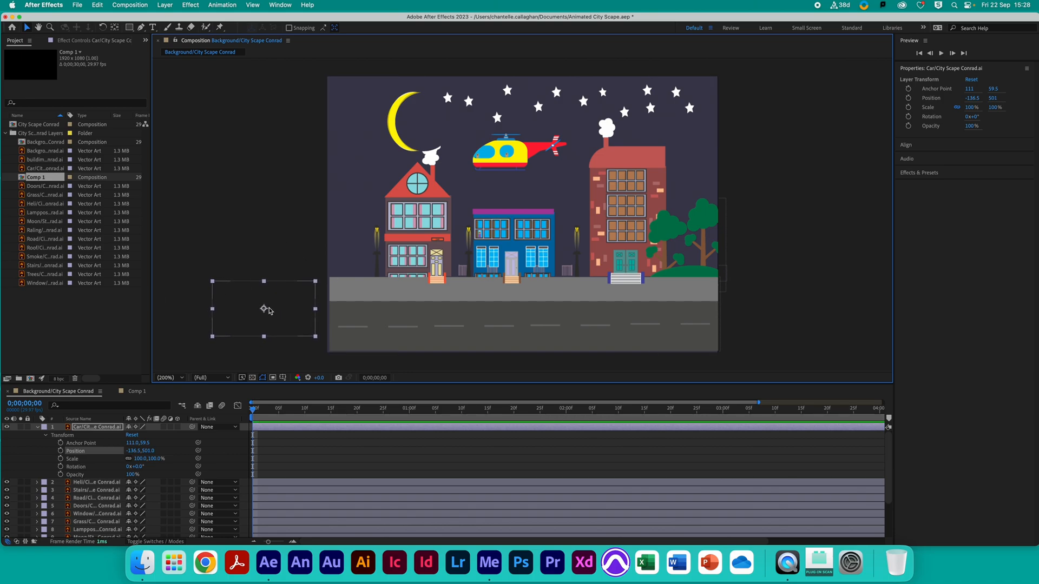
Reposition the road and widen it slightly to 100.2% so it reaches the frame's left edge.
left_click(405, 302)
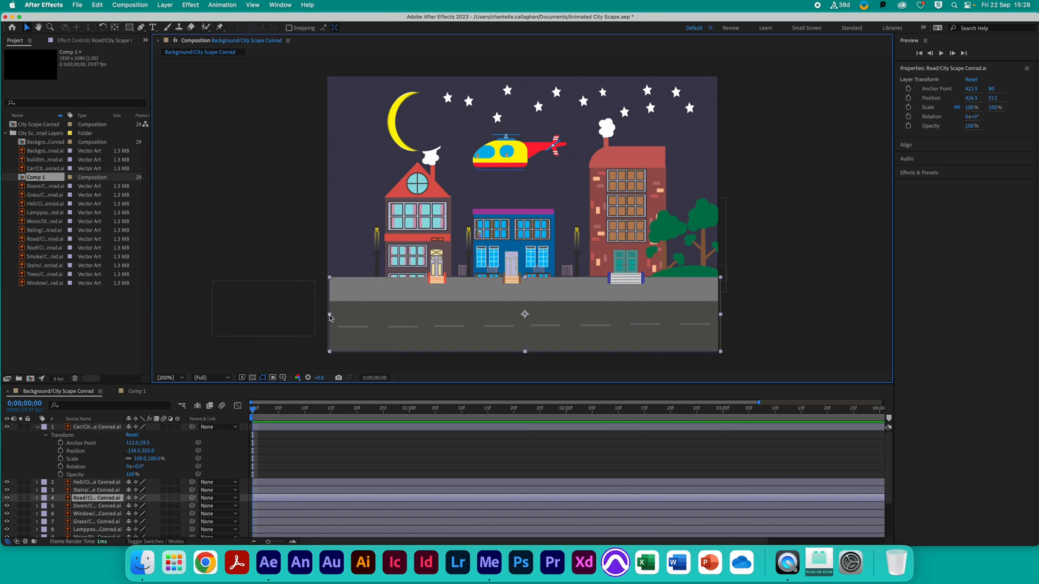
left_click_drag(329, 315, 380, 324)
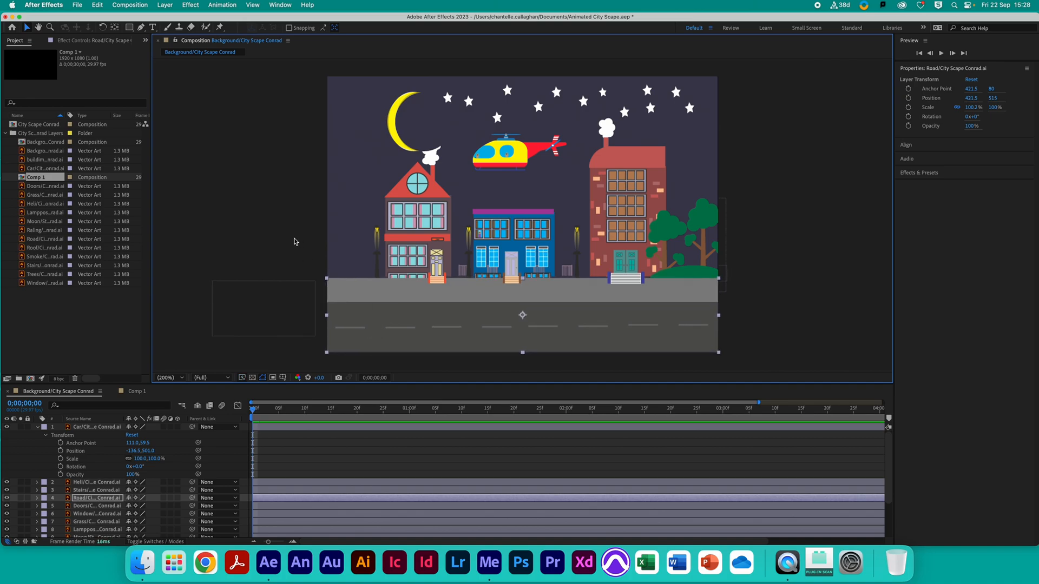
Add a Position keyframe to the Car layer at 0;00;00;00 and place the car at about -139.5, 517.
left_click(263, 319)
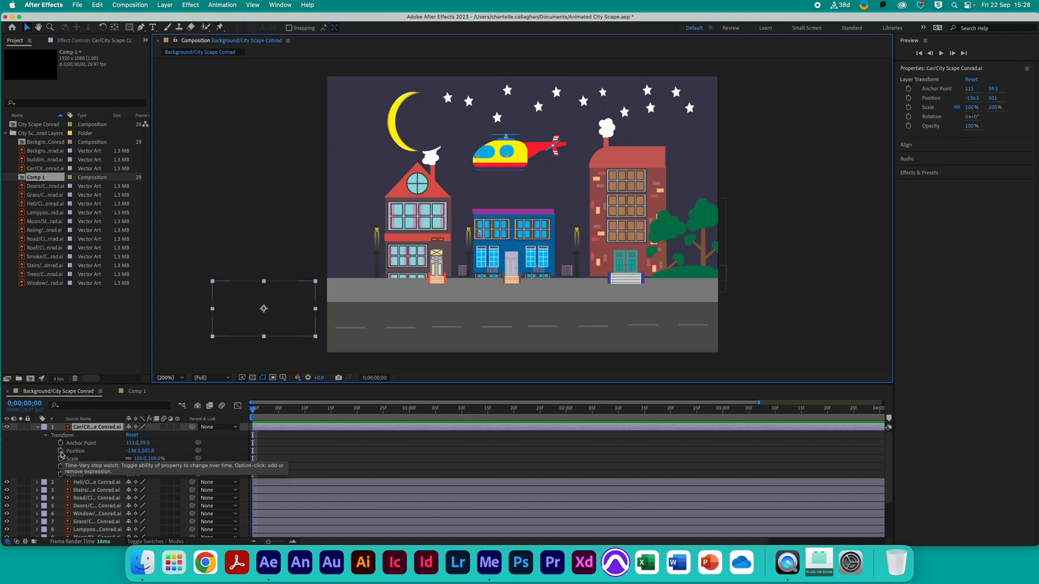
left_click(61, 453)
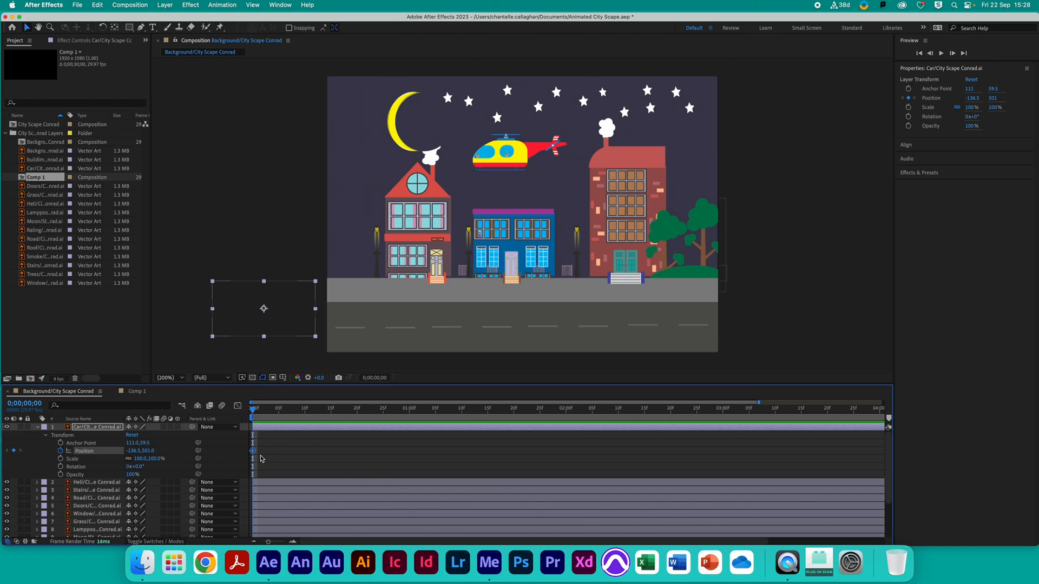
mouse_move(254, 453)
mouse_move(264, 311)
left_mouse_down()
mouse_move(763, 299)
mouse_move(232, 301)
mouse_move(788, 278)
mouse_move(260, 320)
left_mouse_up()
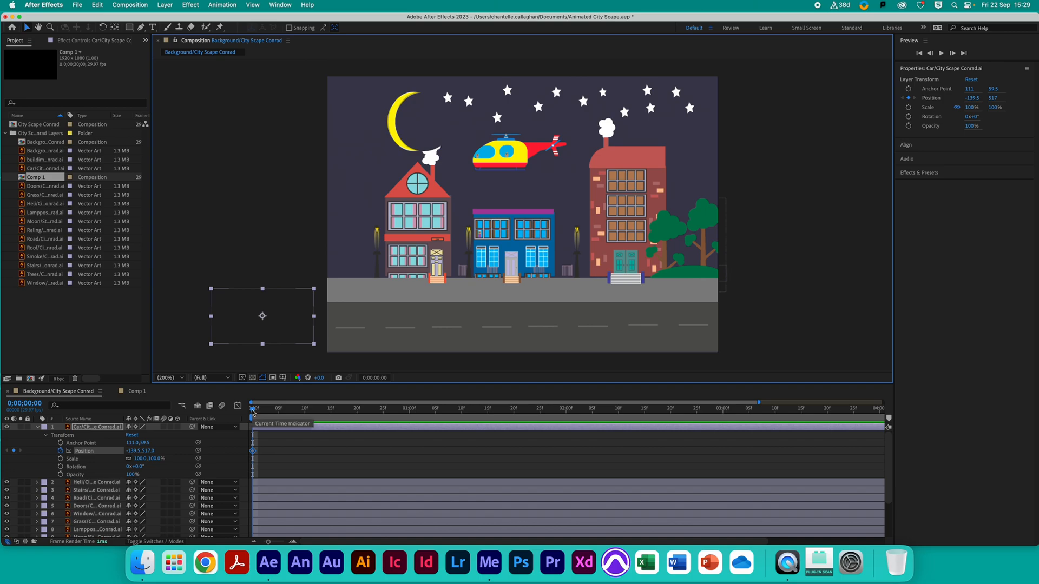
Show the composition's full duration in the timeline and set the current time to 0;00;04;29.
left_click_drag(252, 409, 615, 414)
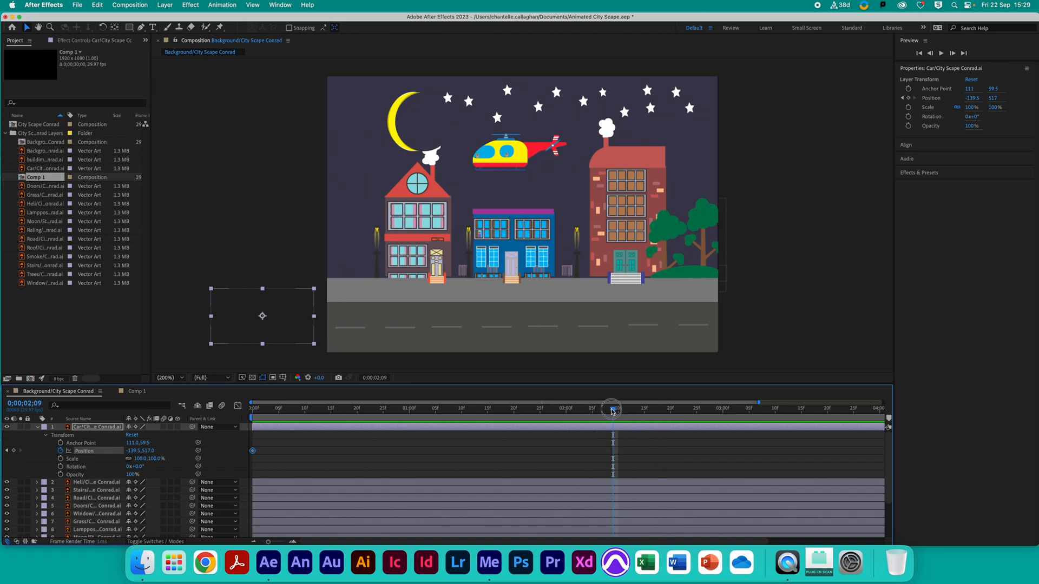
left_click(869, 410)
left_click_drag(870, 414, 895, 413)
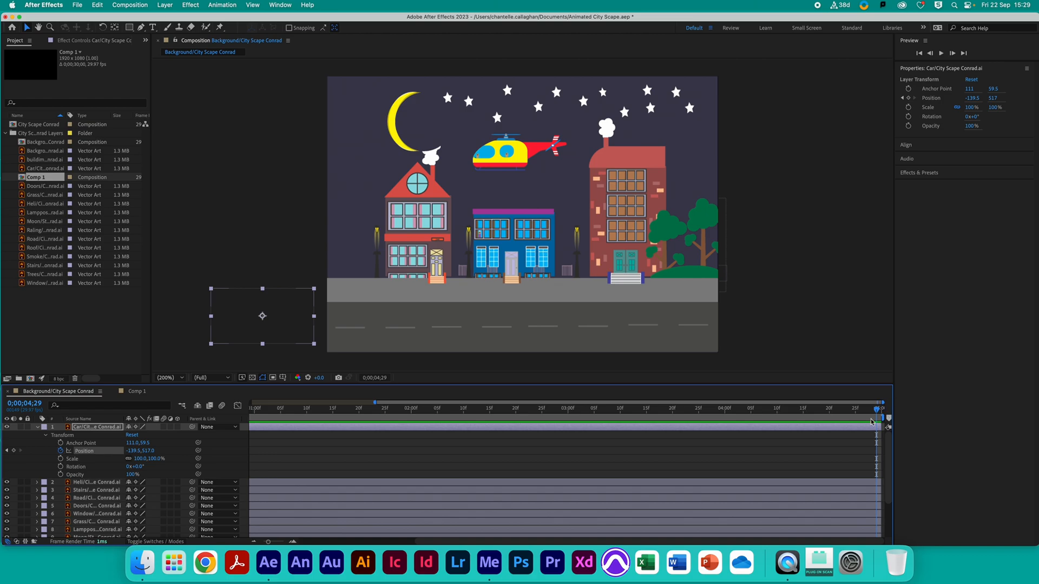
left_click_drag(267, 542, 263, 542)
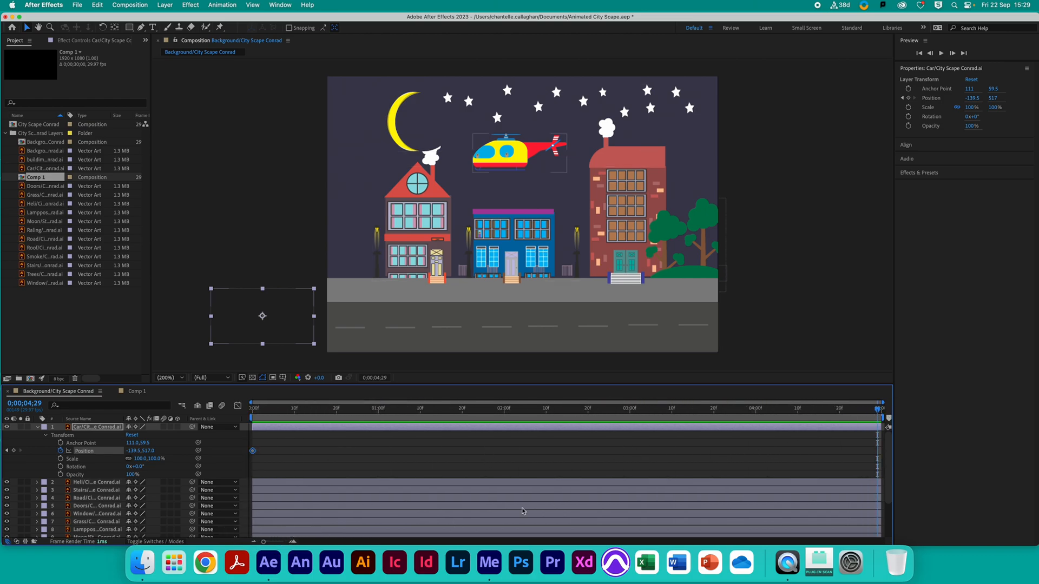
left_click_drag(877, 411, 936, 434)
left_click_drag(877, 412, 961, 389)
Try an end position for the car past the frame's right edge at about 976.5, 519, preview the motion, and undo the placement.
left_click_drag(263, 319, 779, 317)
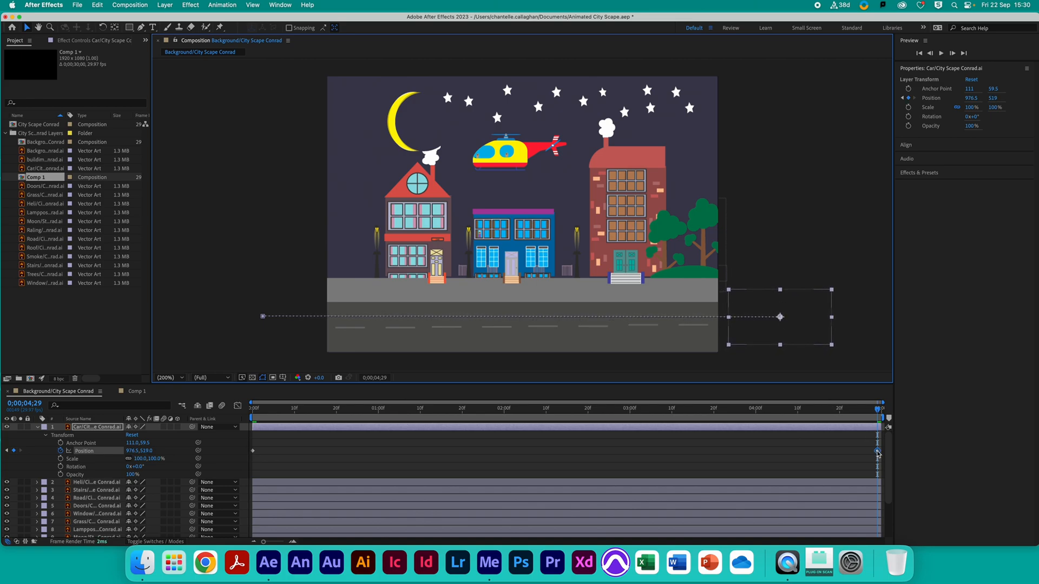
left_click(877, 452)
left_click_drag(875, 410, 257, 411)
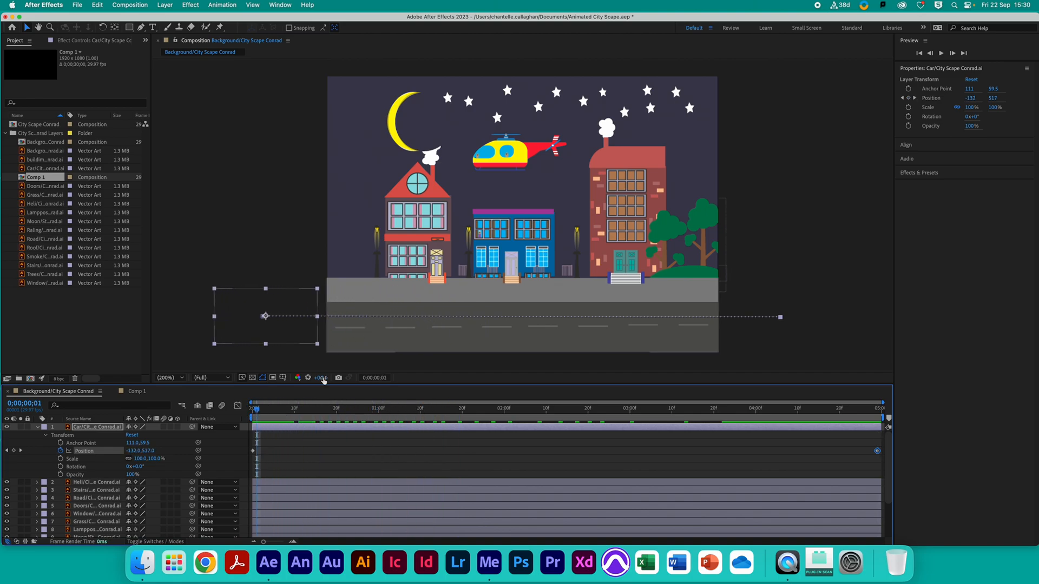
key("space")
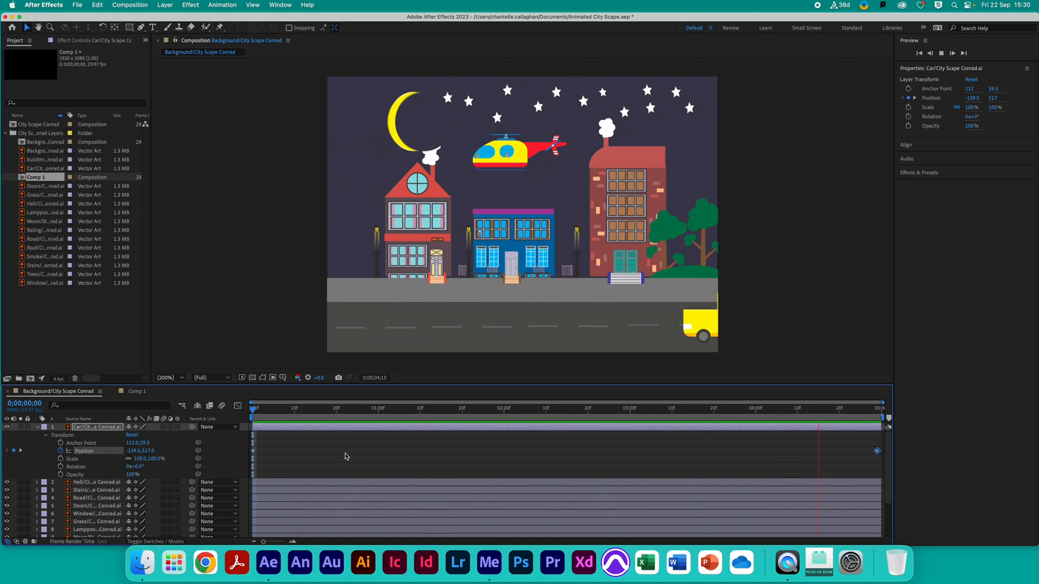
key("space")
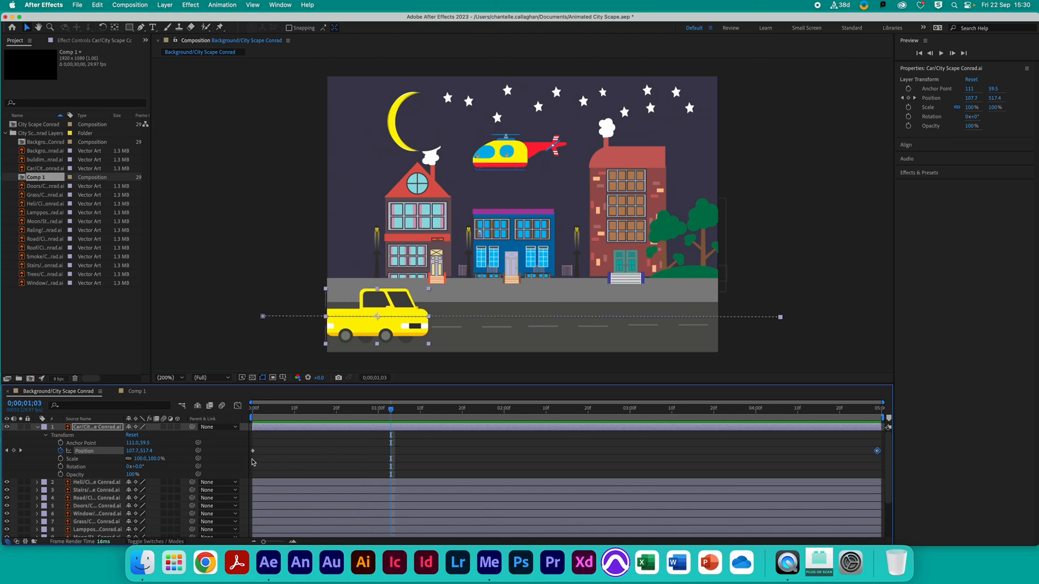
key("super+z")
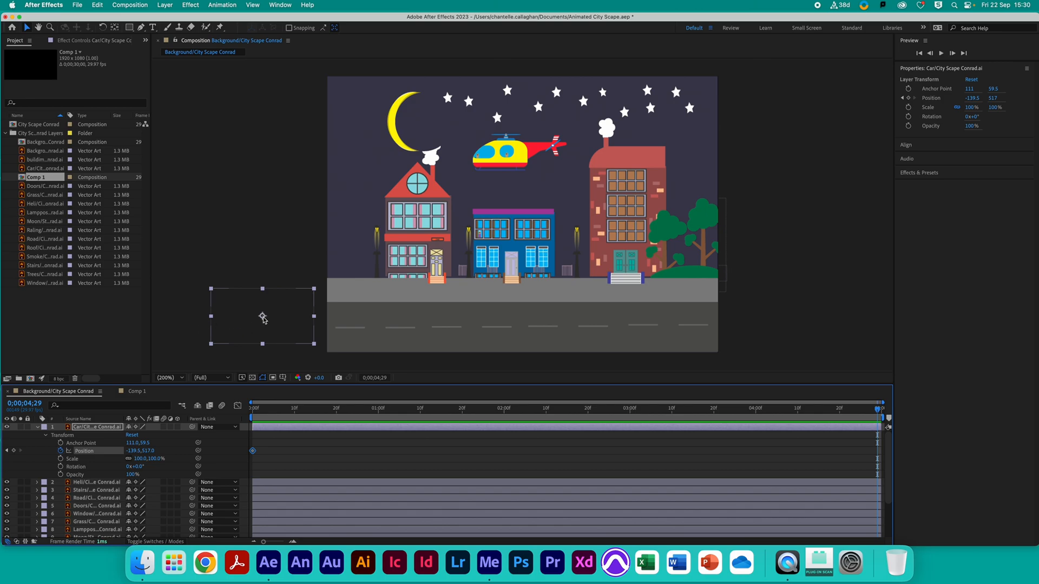
Place the car past the frame's right edge at about 1047.5, 517 at 0;00;04;29 and preview the drive from the start.
left_click_drag(263, 318, 814, 320)
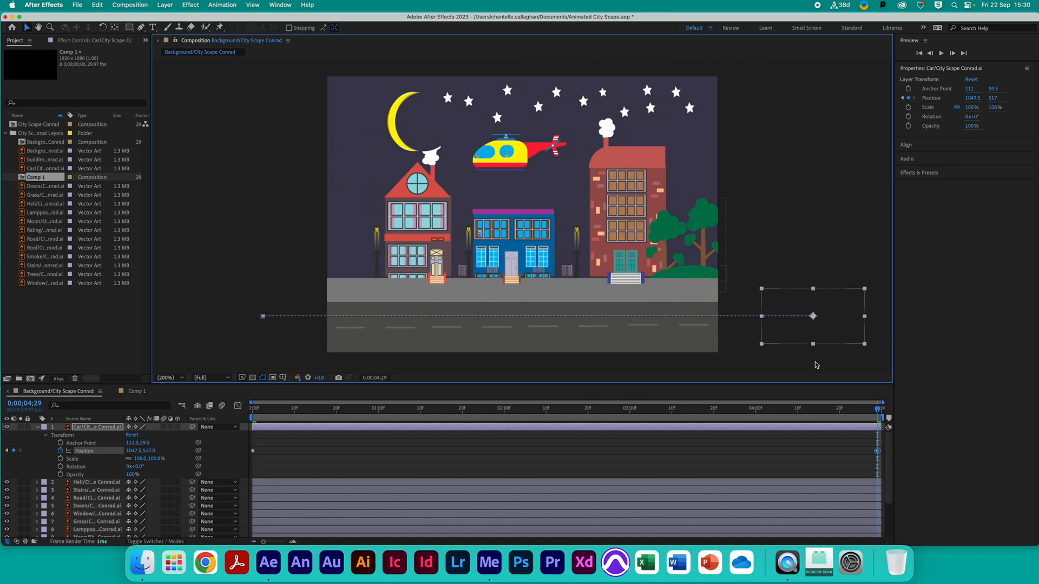
left_click_drag(877, 409, 248, 410)
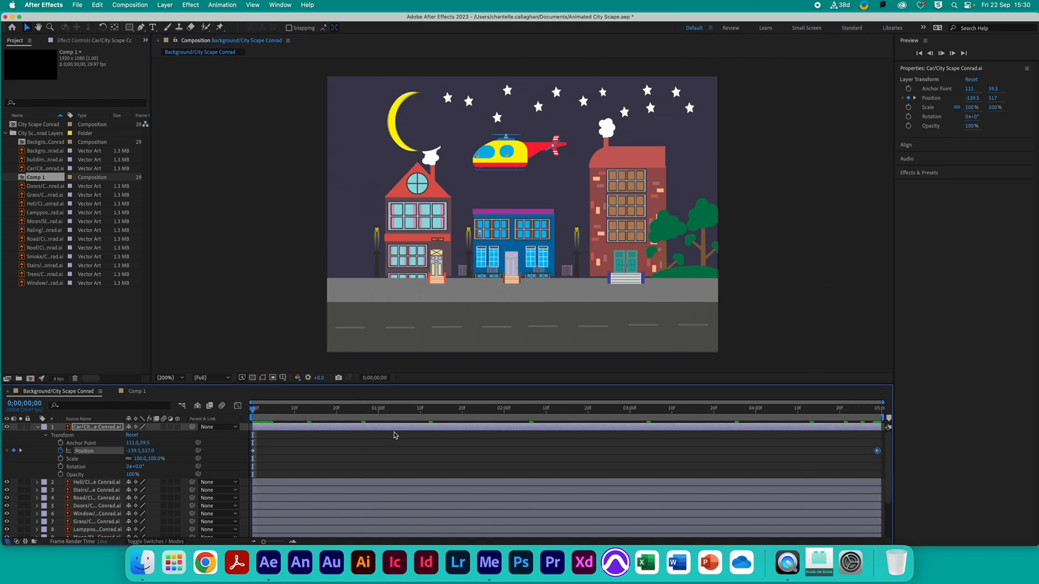
key("space")
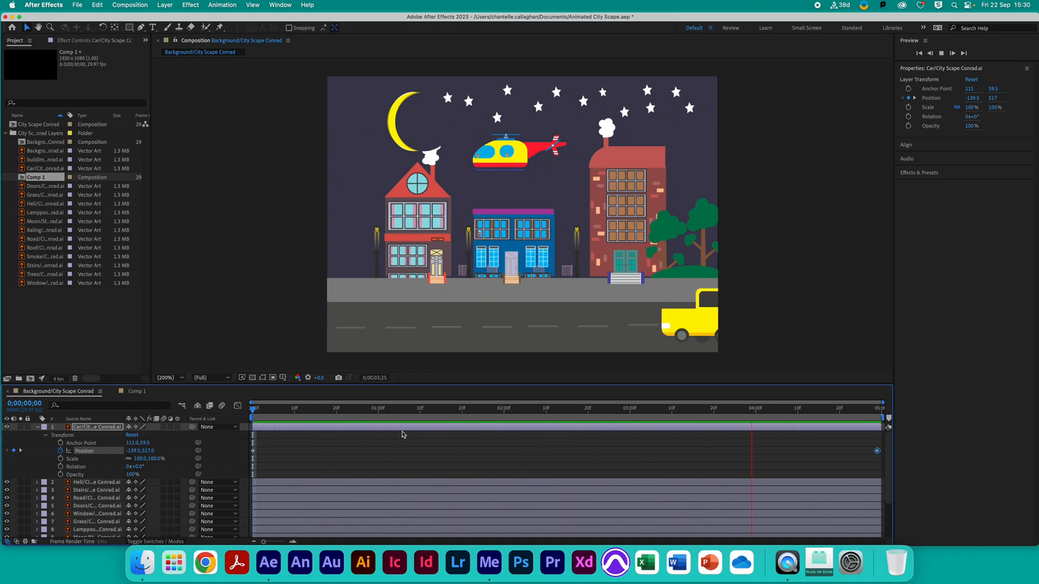
key("space")
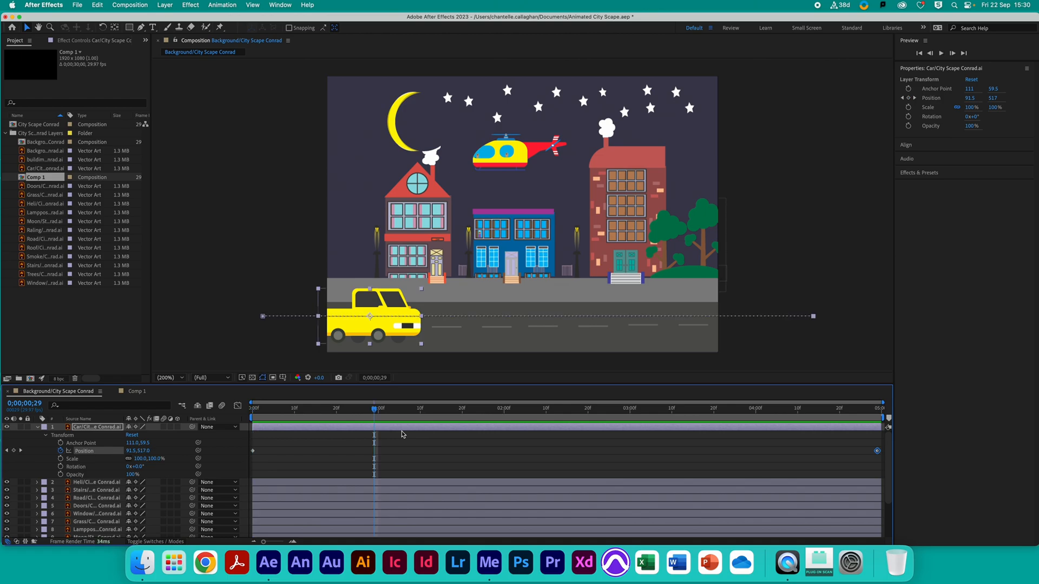
Undo the car's last end placement, place it past the frame's right edge at about 979.5, 525 at 0;00;04;29, and preview the drive.
key("super+z")
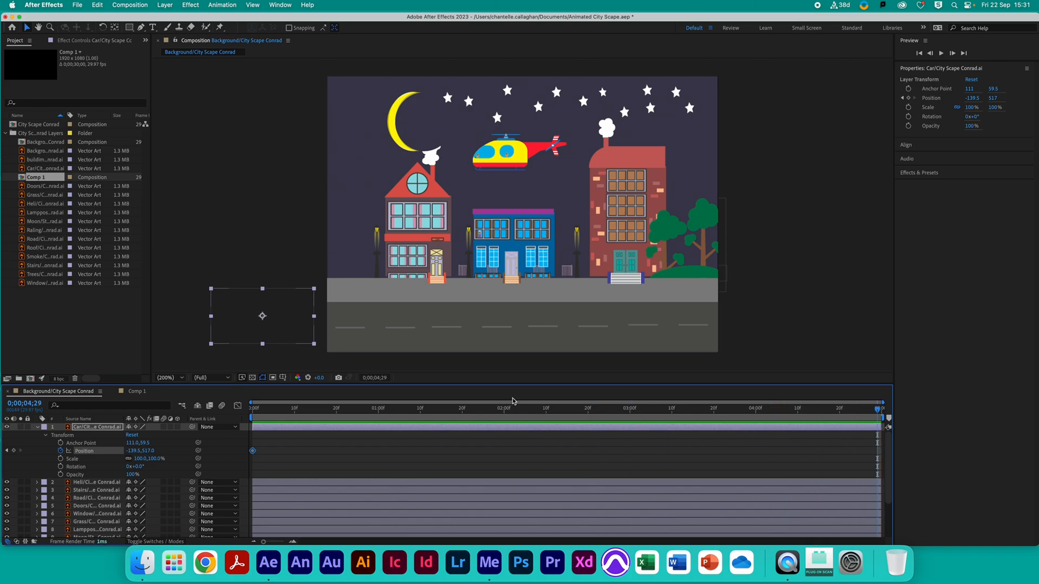
left_click_drag(263, 316, 778, 319)
key("space")
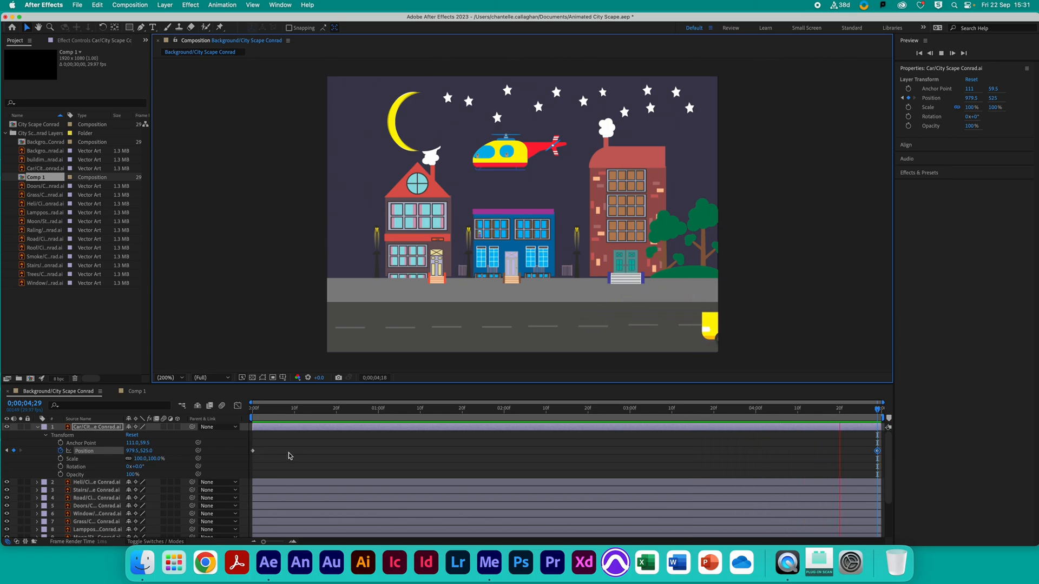
key("space")
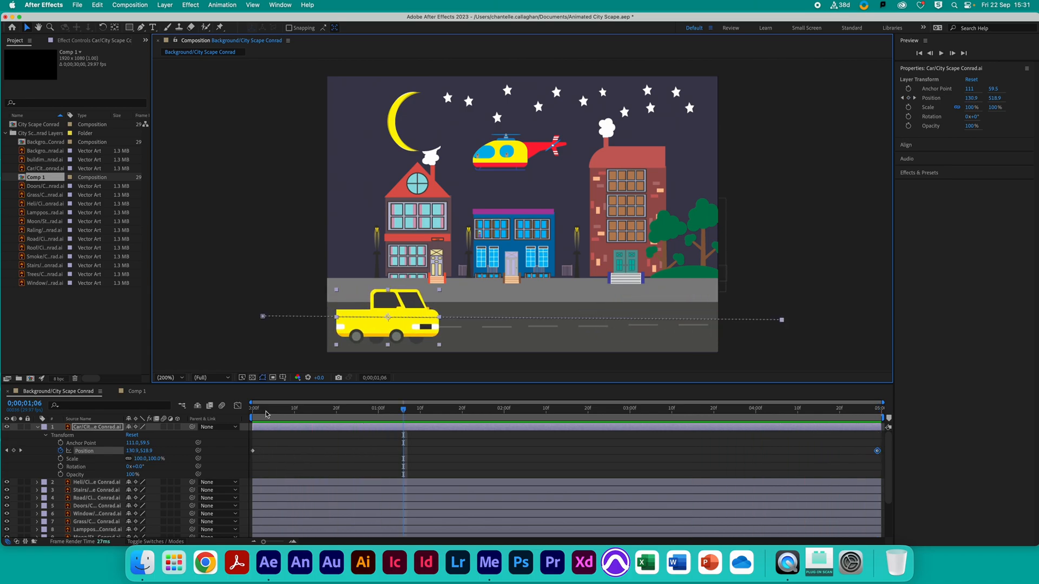
key("Home")
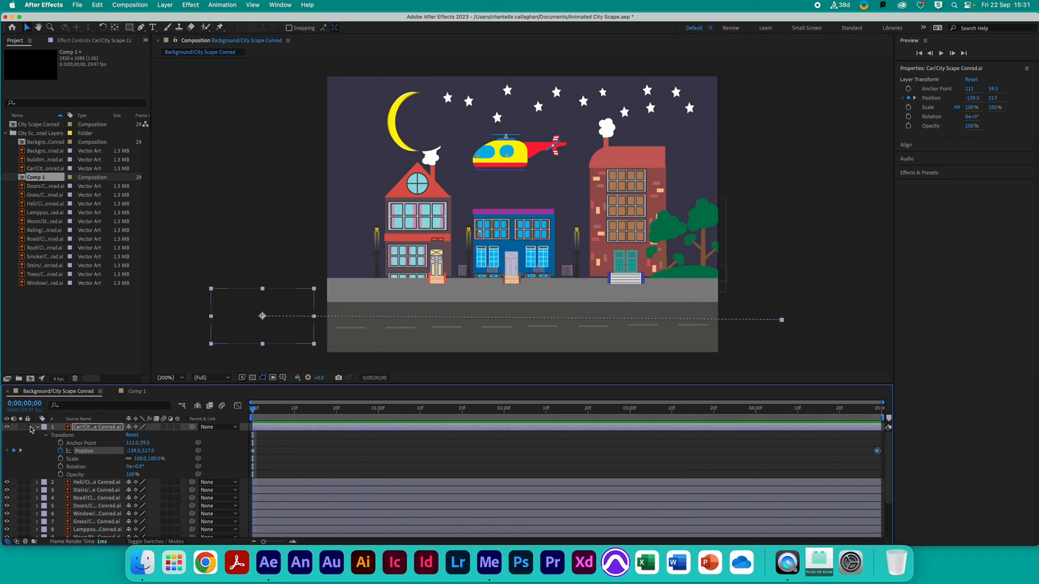
Collapse the Car layer's properties and delete the Masks group from the Heli layer.
left_click(37, 427)
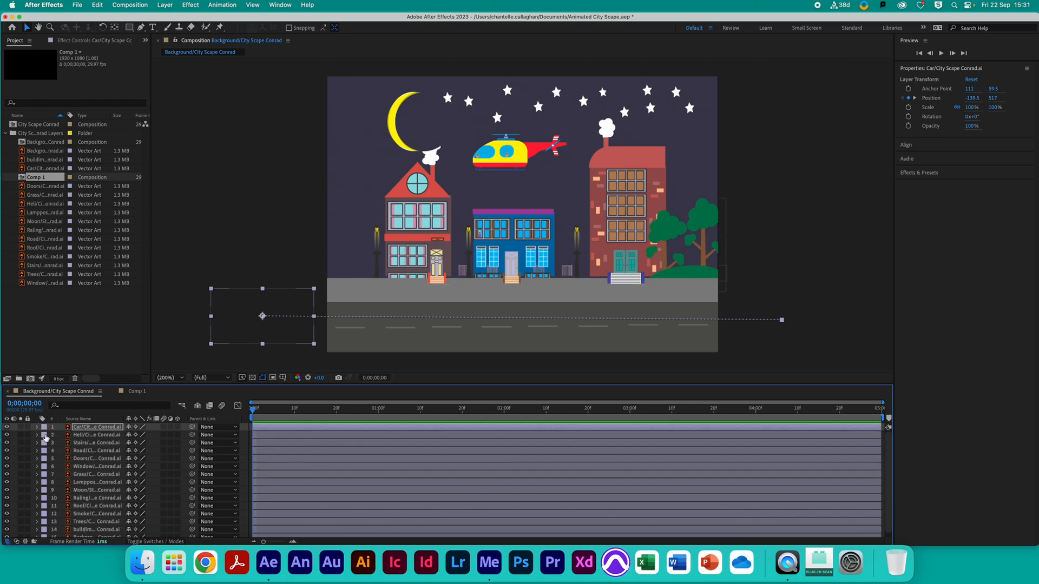
left_click(97, 435)
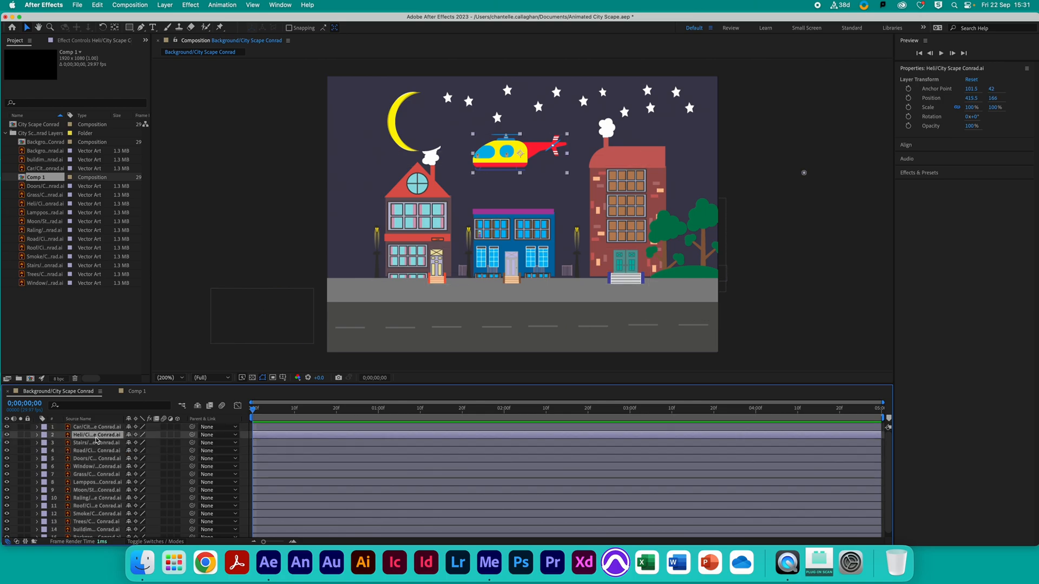
left_click(37, 435)
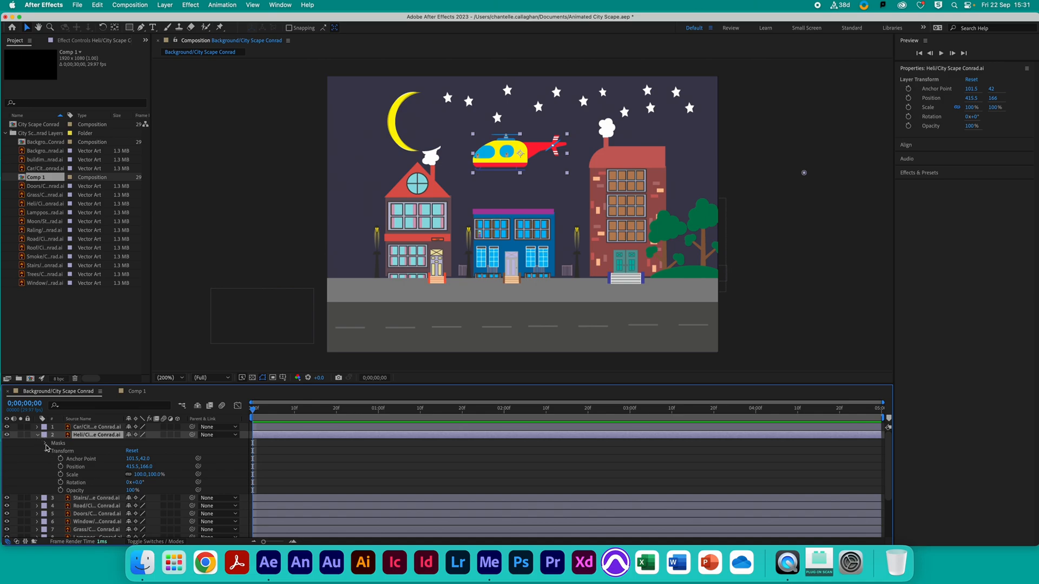
left_click(45, 451)
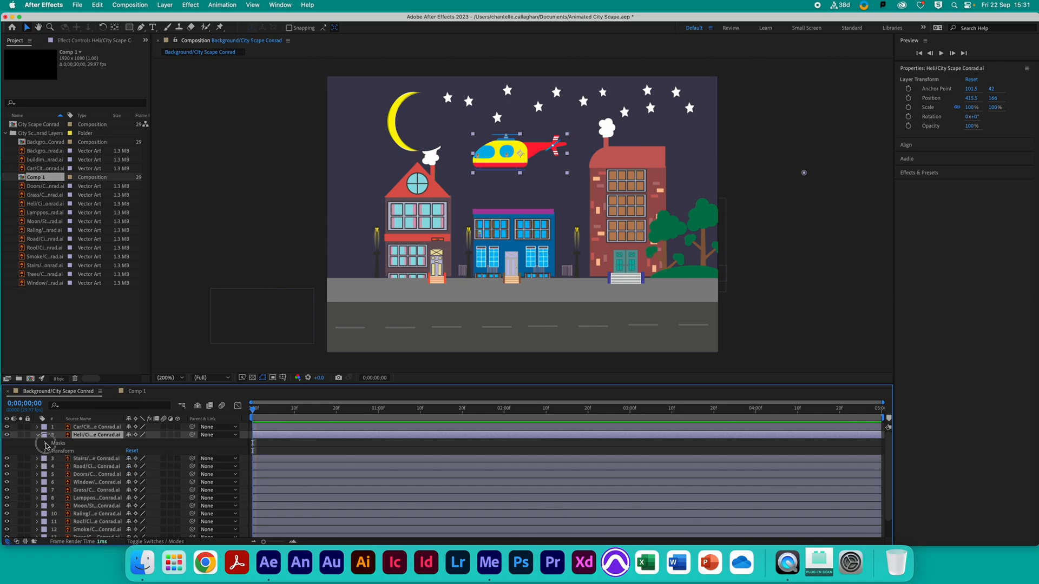
left_click(79, 443)
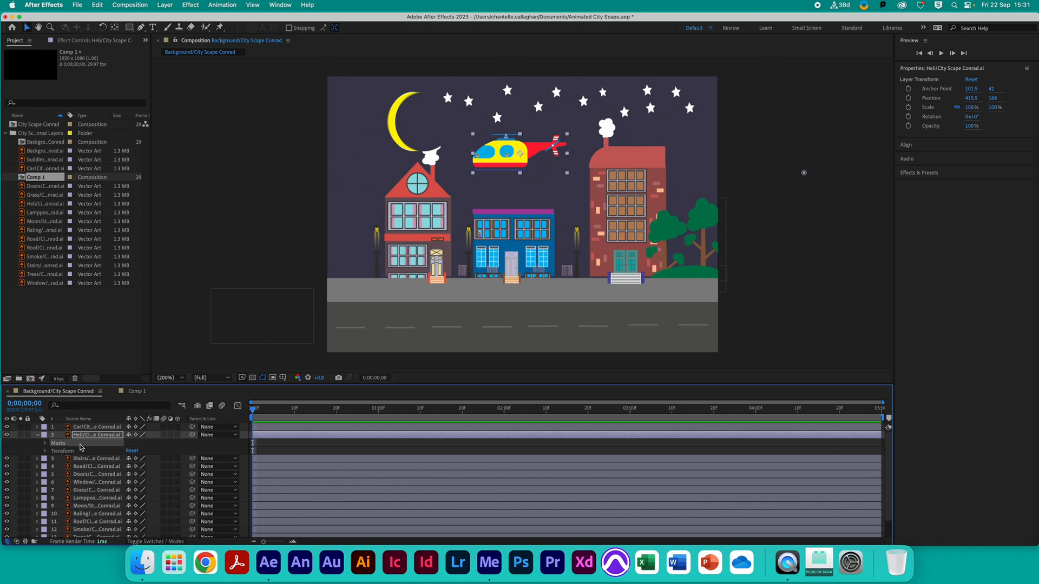
key("Delete")
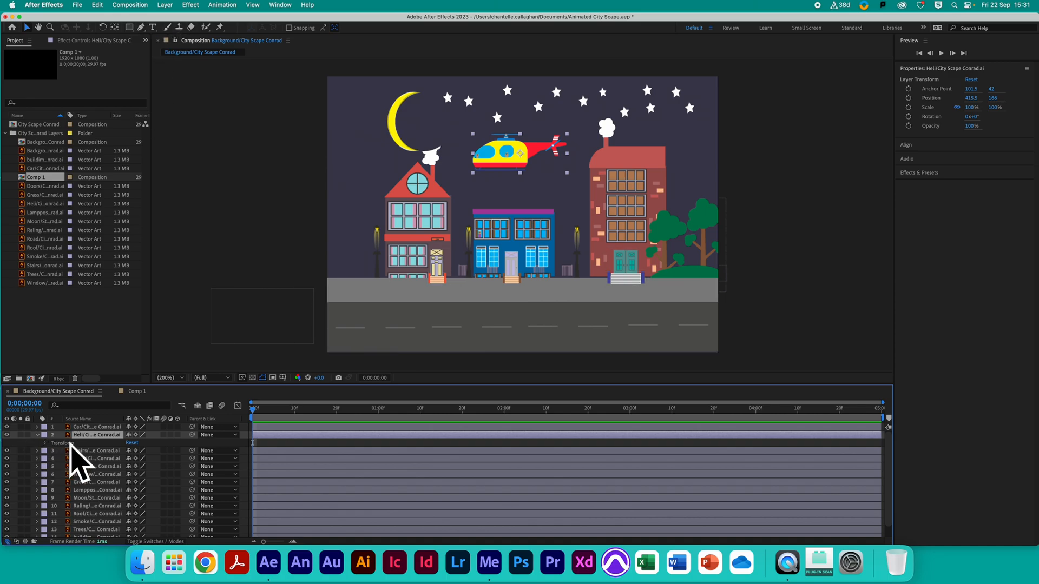
Place the helicopter past the frame's right edge at about 967.5, 96 and add a Position keyframe at 0;00;00;00.
left_click(46, 443)
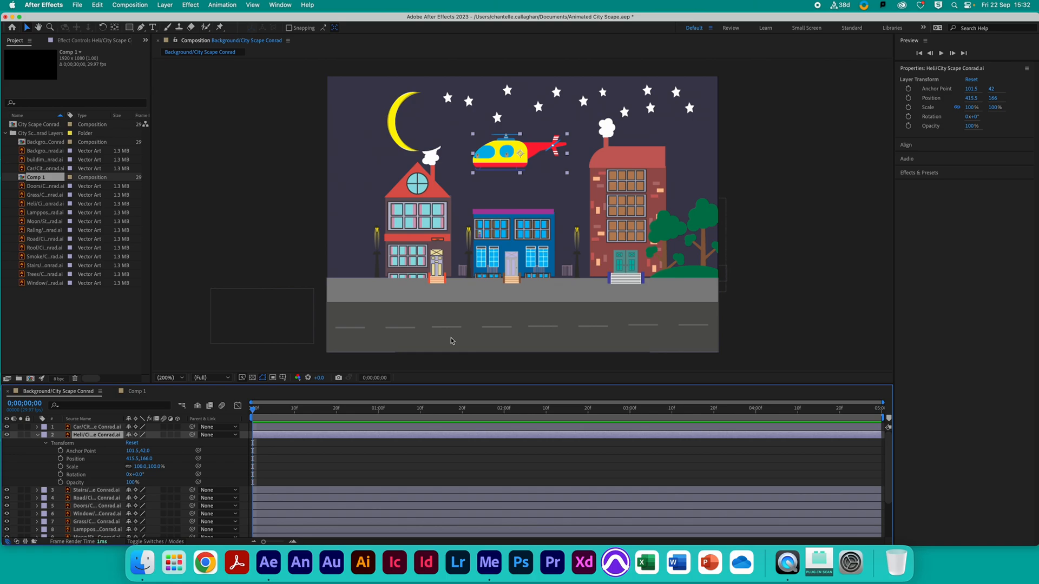
left_click_drag(511, 170, 760, 130)
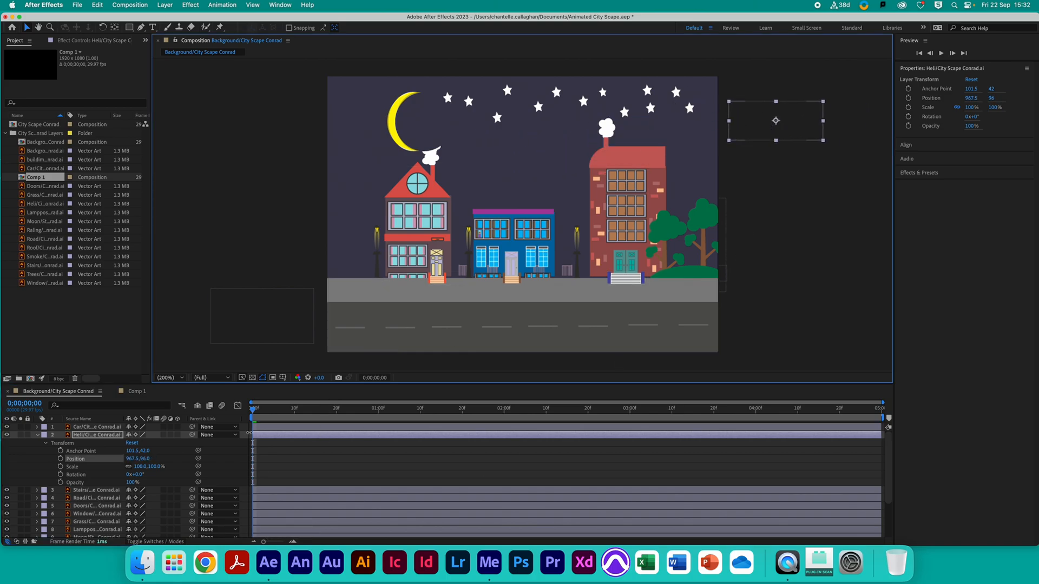
left_click(239, 409)
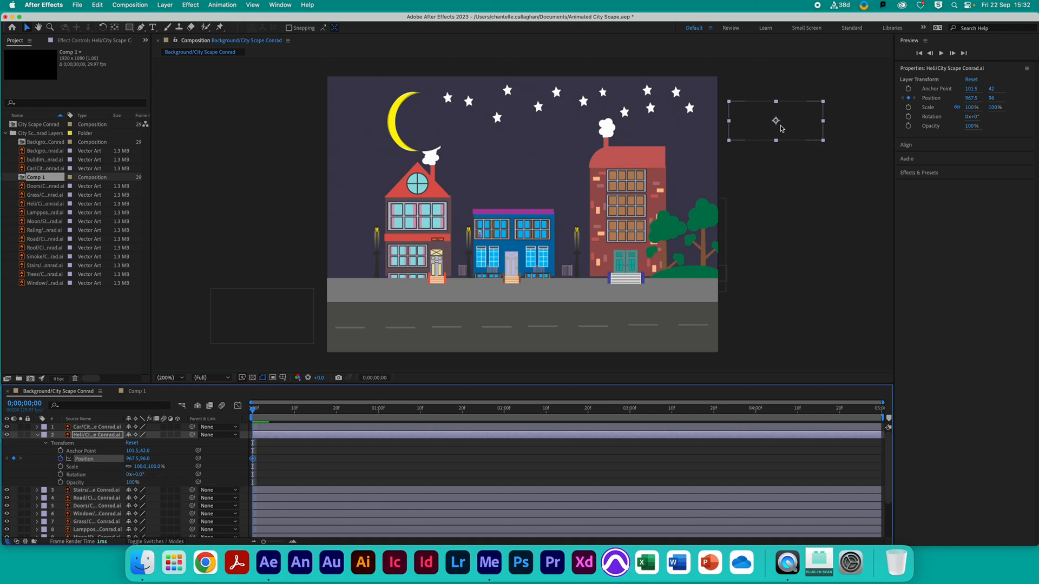
Keyframe the helicopter's Position at about 829.5, 133 at 0;00;00;27 and at about 654.5, 115 at 0;00;01;19.
left_click_drag(254, 413, 364, 419)
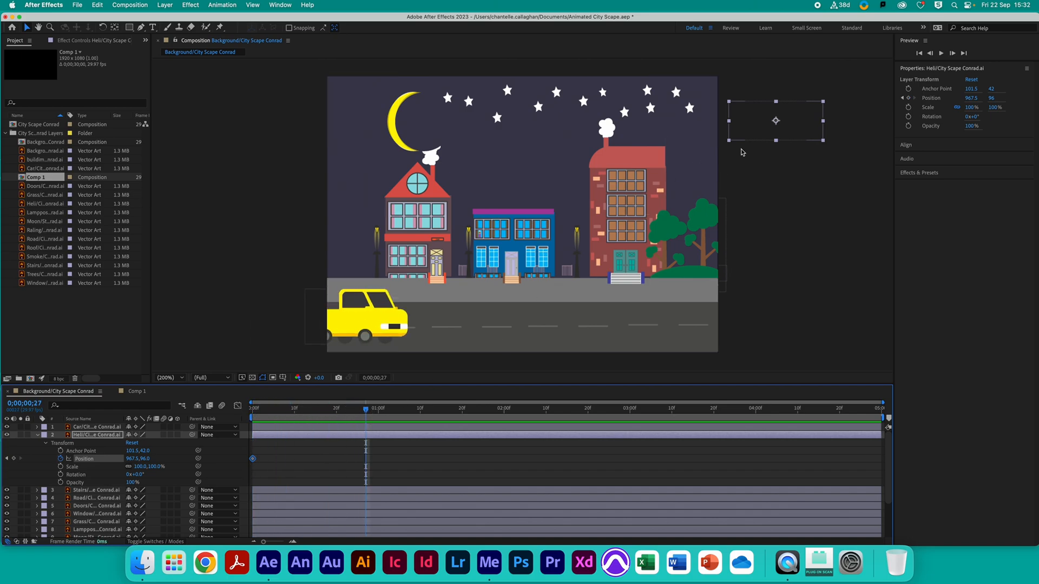
left_click_drag(776, 120, 714, 139)
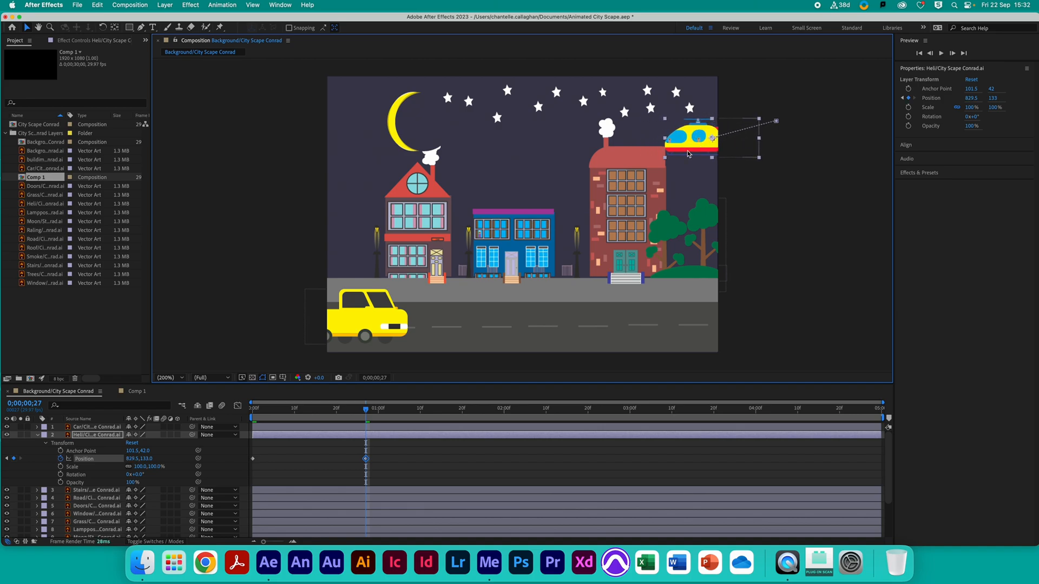
left_click(365, 408)
key("space")
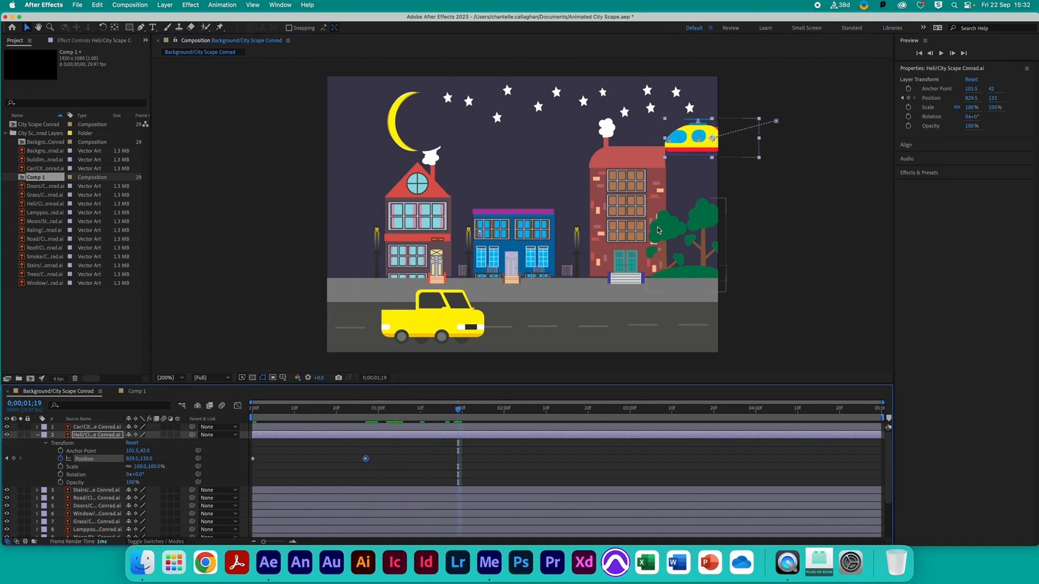
left_click_drag(688, 136, 607, 128)
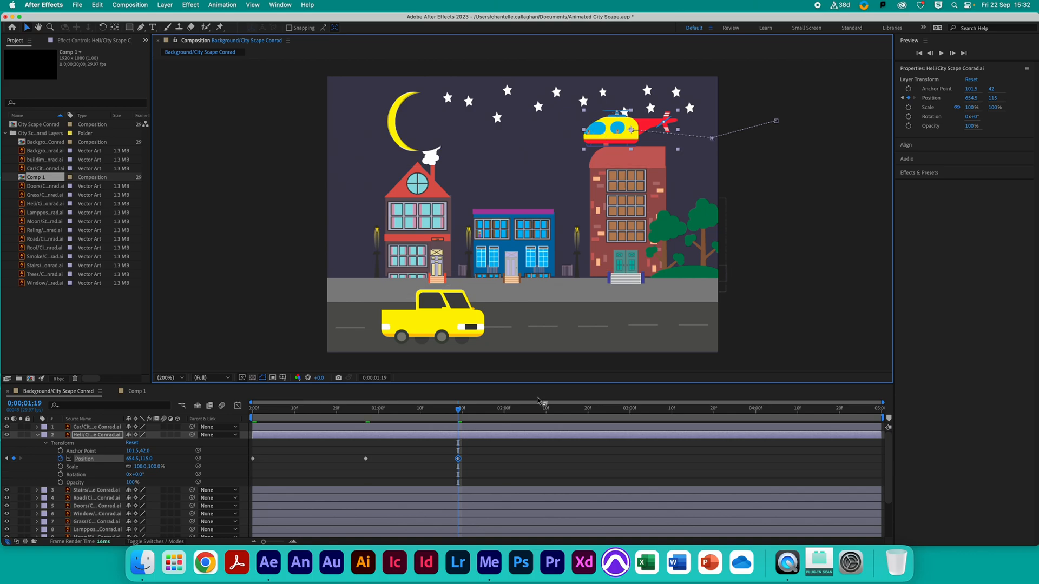
Move the helicopter to about 469.5, 150 at 0;00;02;02 and preview its flight so far.
left_click(459, 413)
key("space")
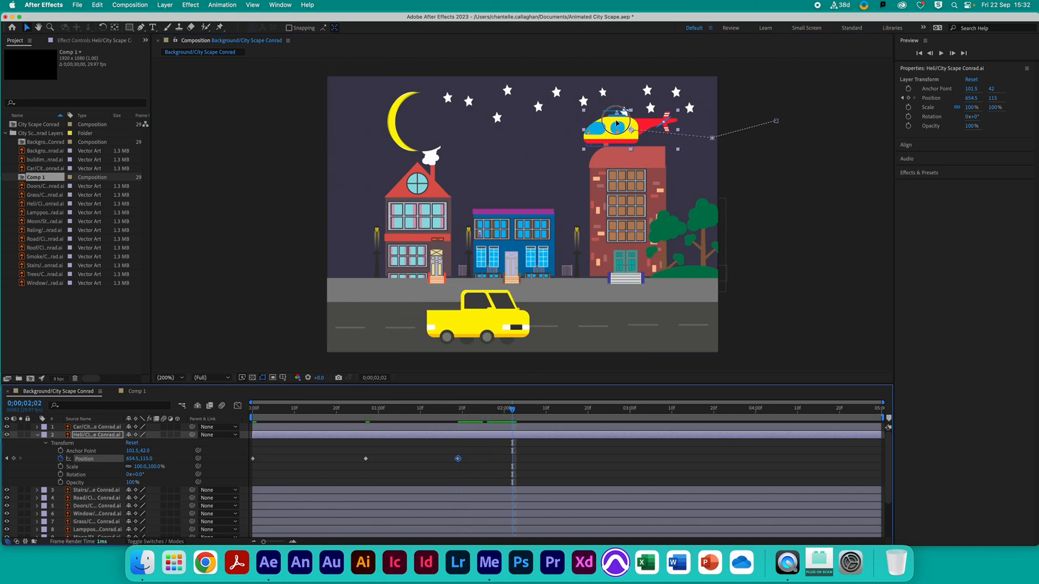
left_click_drag(617, 123, 543, 160)
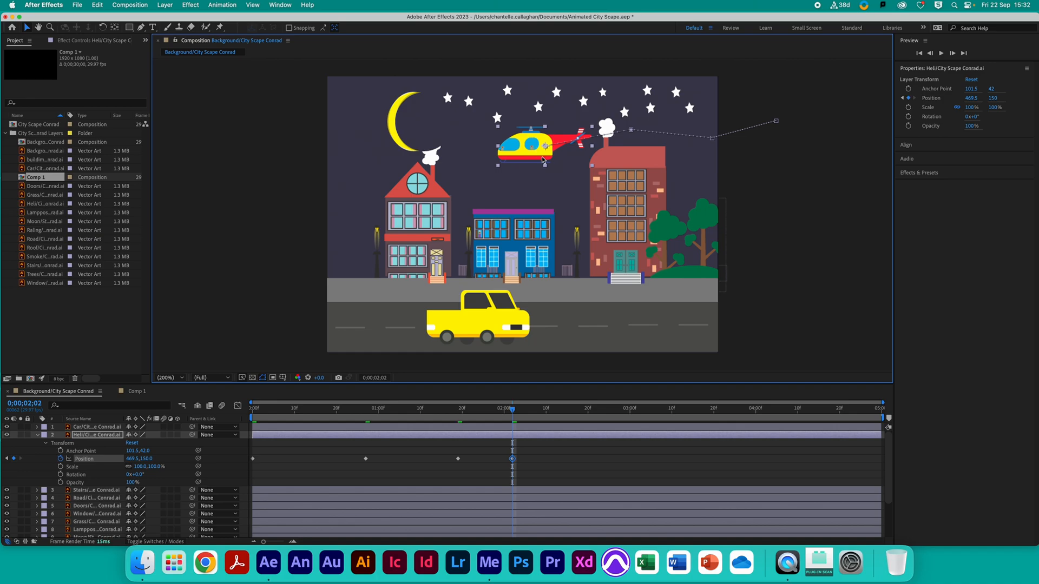
left_click(510, 412)
key("space")
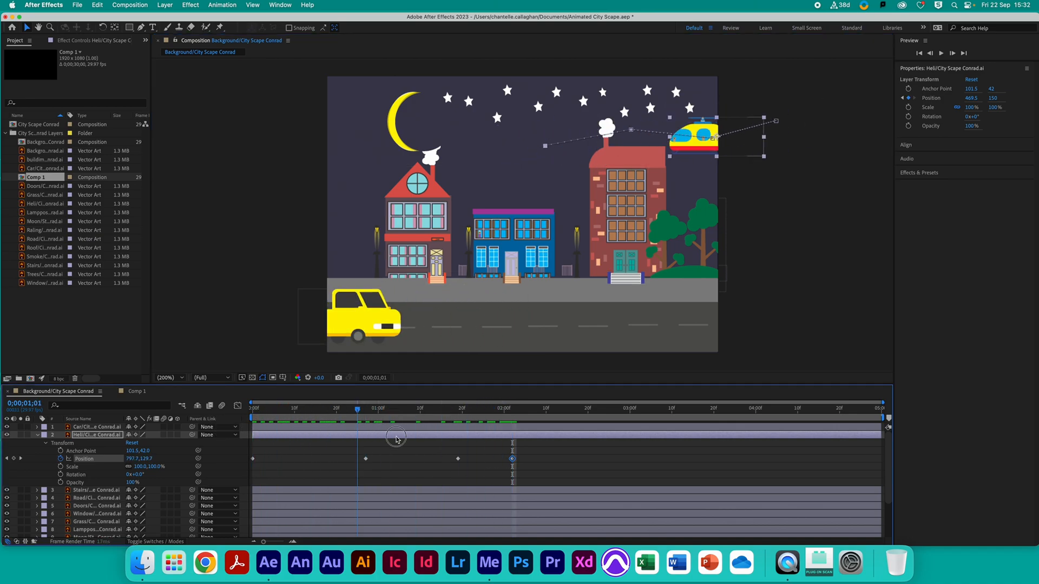
Continue the helicopter's zigzag flight with Position keyframes from 0;00;02;16 to 0;00;03;20, ending at about 101.5, 123 near the moon.
left_click_drag(396, 437, 571, 422)
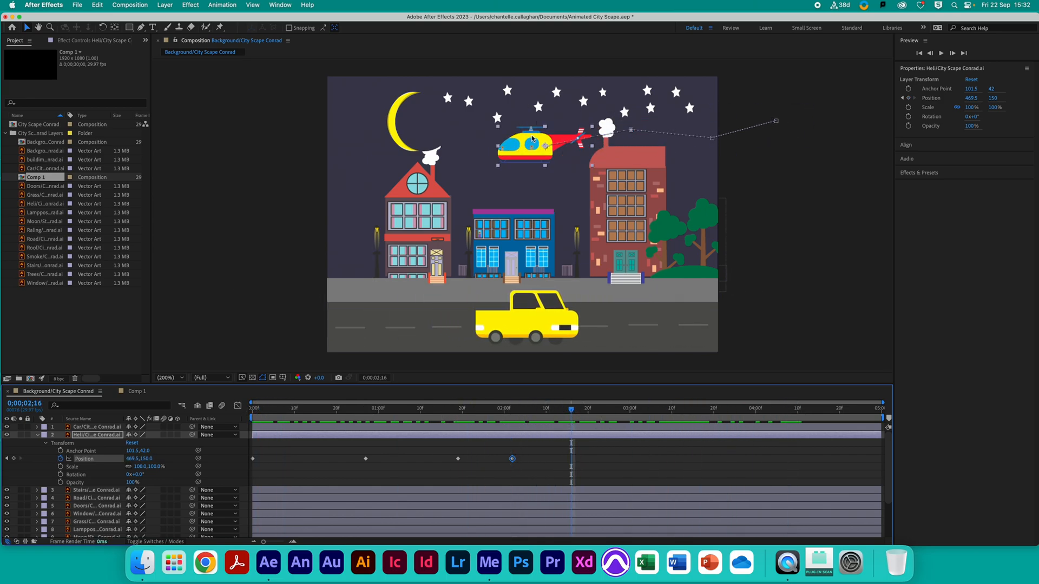
left_click_drag(532, 139, 364, 148)
key("space")
left_click(656, 413)
key("space")
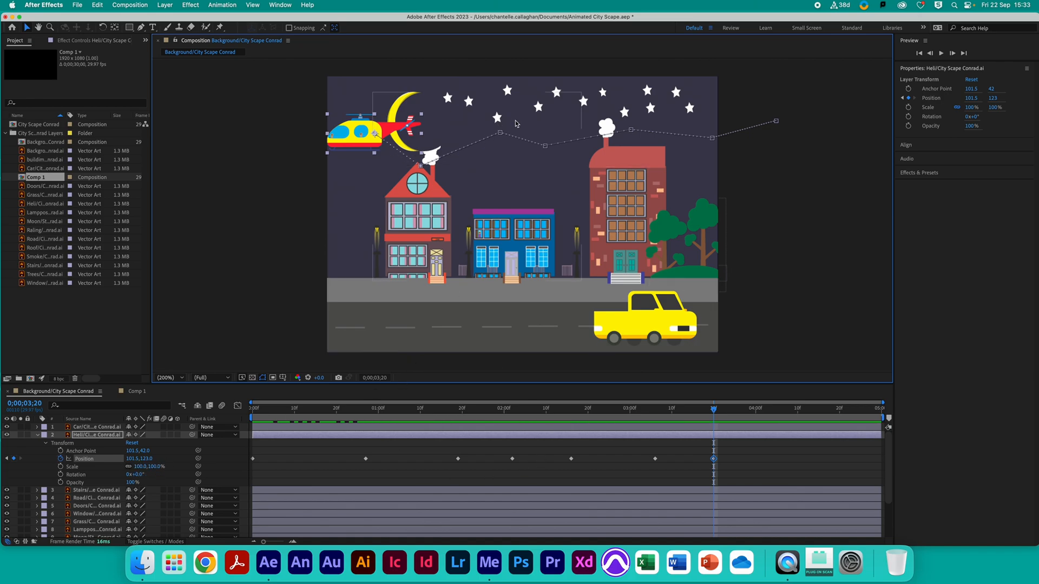
Place the helicopter past the frame's left edge at about -149.5, 127 at 0;00;04;05 and preview the whole flight.
left_click_drag(717, 413, 775, 463)
left_click_drag(344, 143, 227, 145)
key("space")
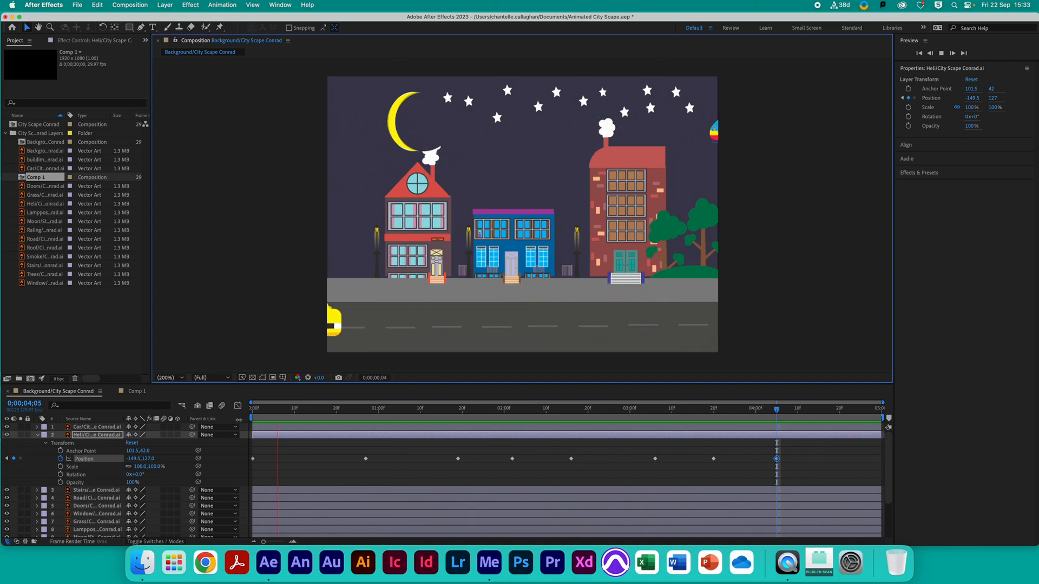
key("space")
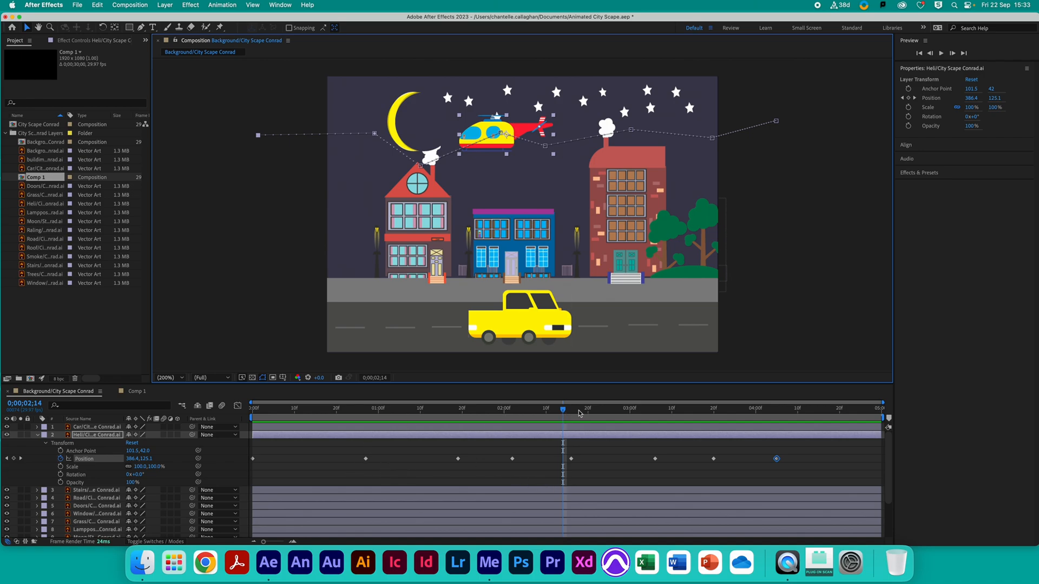
Delete all of the helicopter's Position keyframes except the one at 0;00;00;00.
left_click_drag(579, 414, 337, 458)
left_click(798, 465)
key("Delete")
left_click_drag(818, 410, 215, 416)
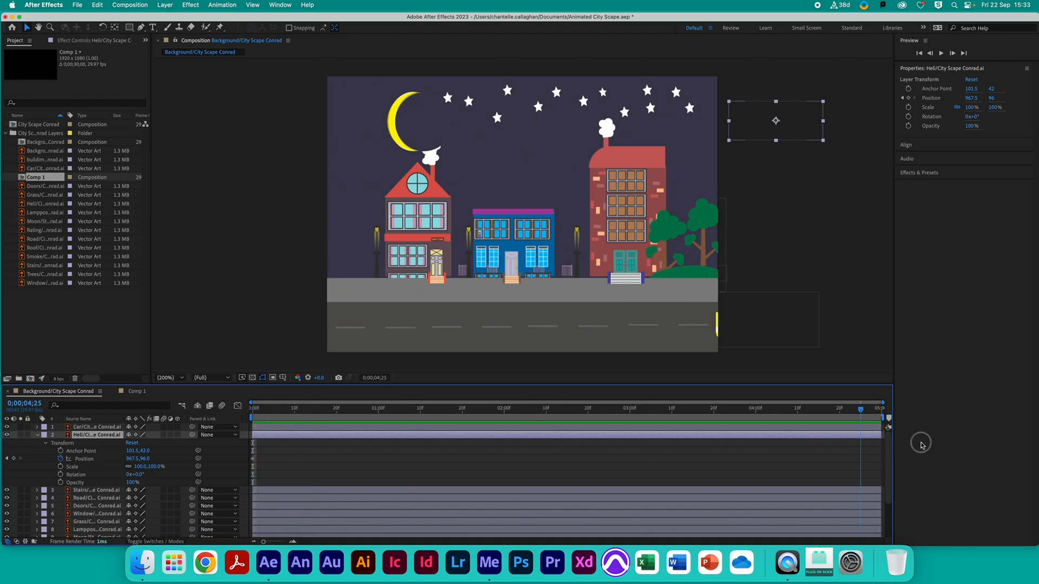
Place the helicopter past the frame's left edge at about -152.5, 95 at 0;00;04;29 for a straight flight path.
key("End")
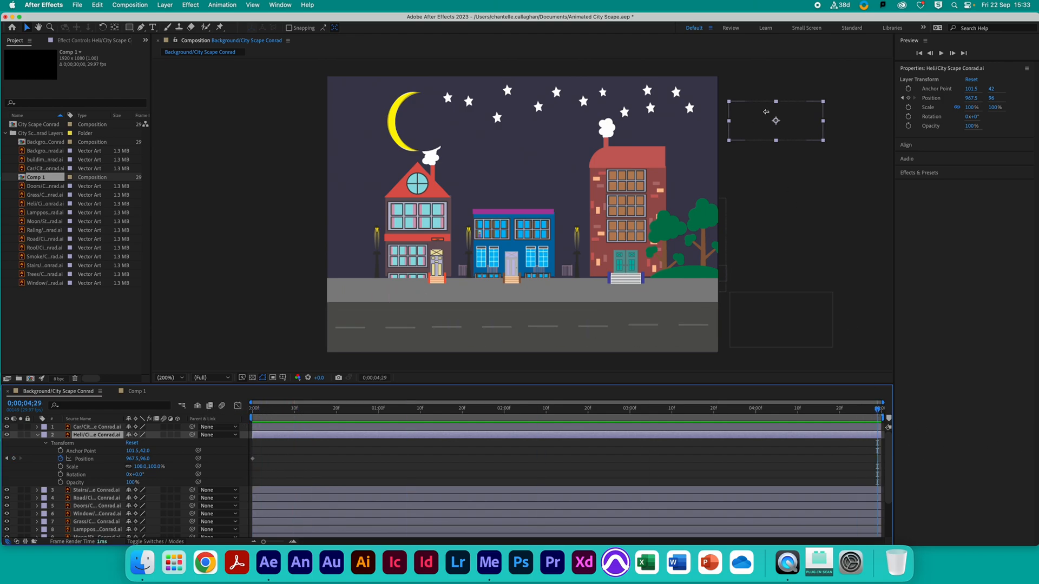
left_click(777, 122)
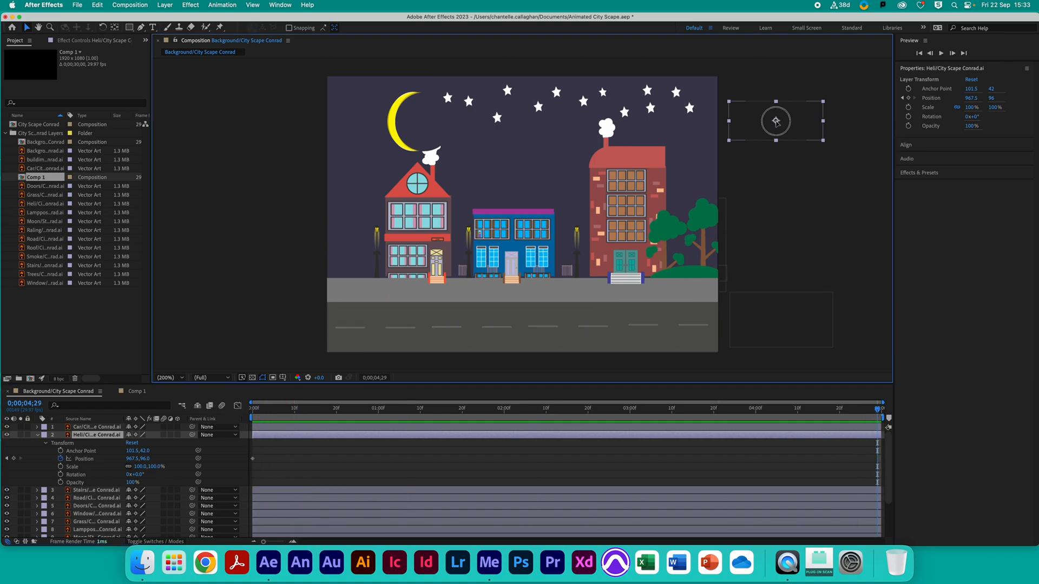
left_click_drag(776, 122, 256, 120)
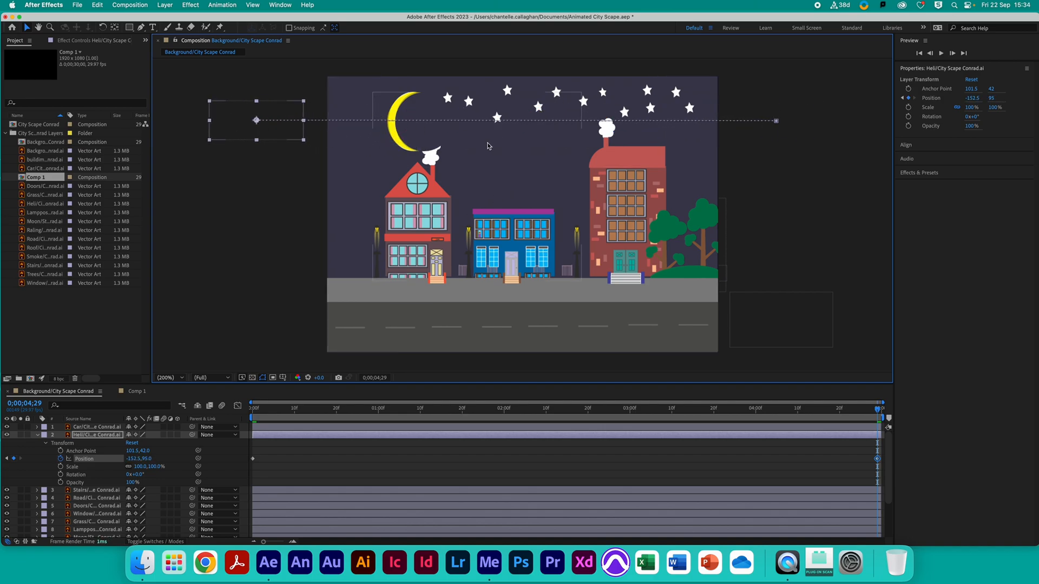
Use the Pen tool to add four vertices along the helicopter's motion path, bend them into a wavy curve, and preview the flight.
left_click(140, 29)
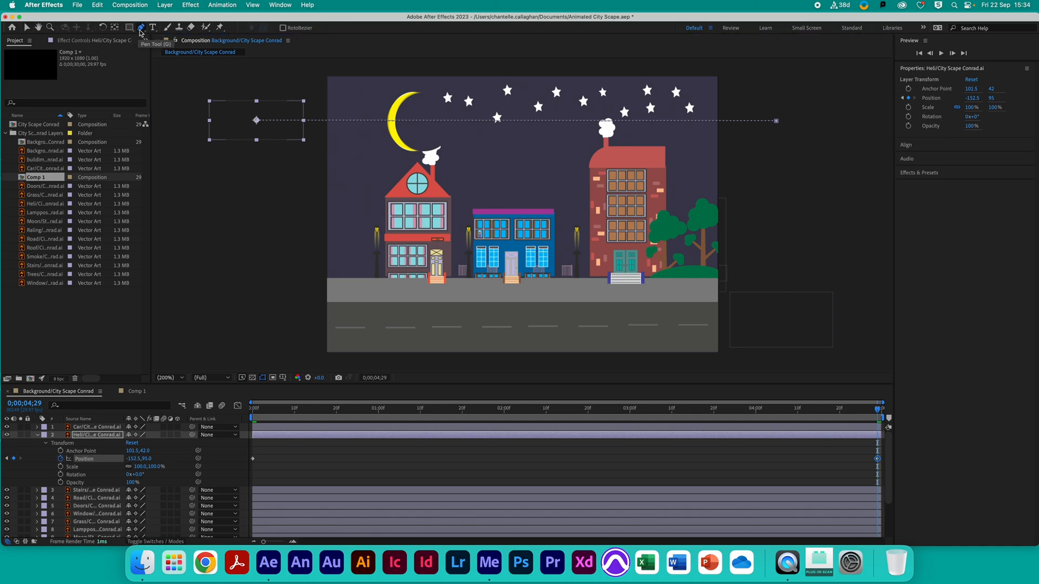
left_click(369, 121)
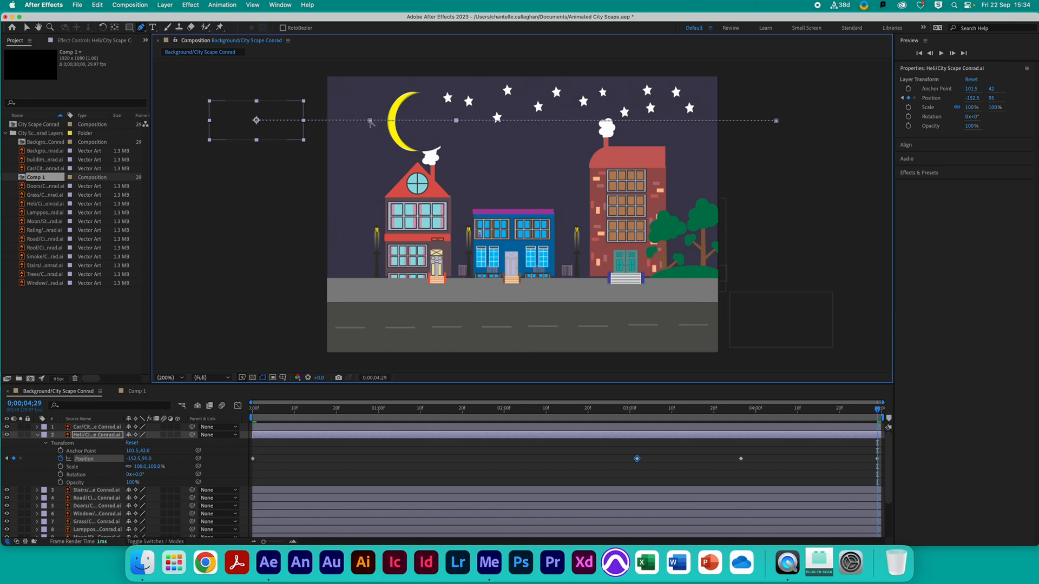
left_click_drag(370, 122, 389, 163)
mouse_move(457, 120)
left_mouse_down()
mouse_move(490, 143)
mouse_move(461, 155)
mouse_move(450, 139)
left_mouse_up()
left_click_drag(551, 114, 534, 146)
left_click_drag(634, 102, 594, 76)
key("space")
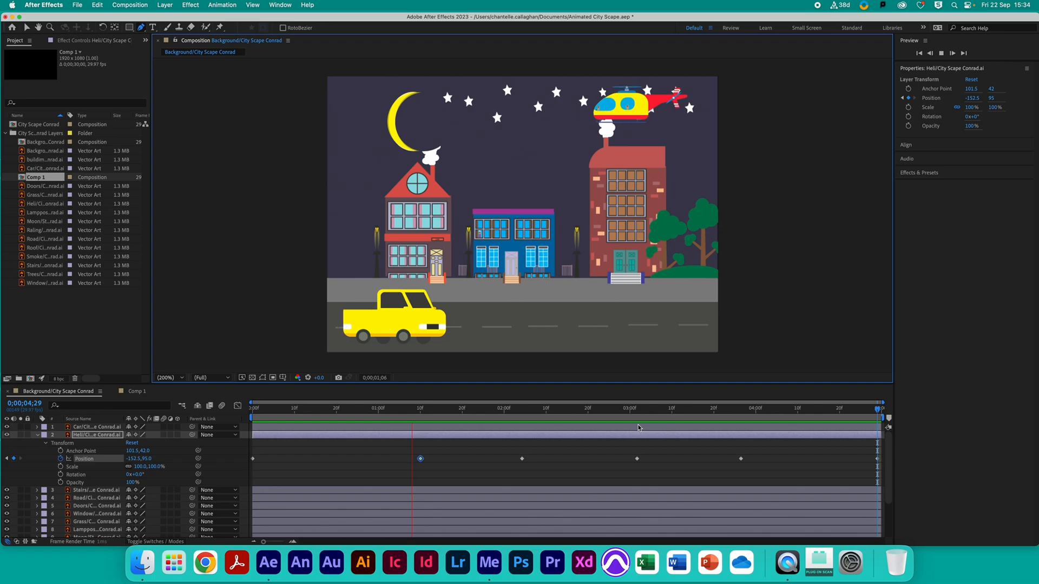
key("space")
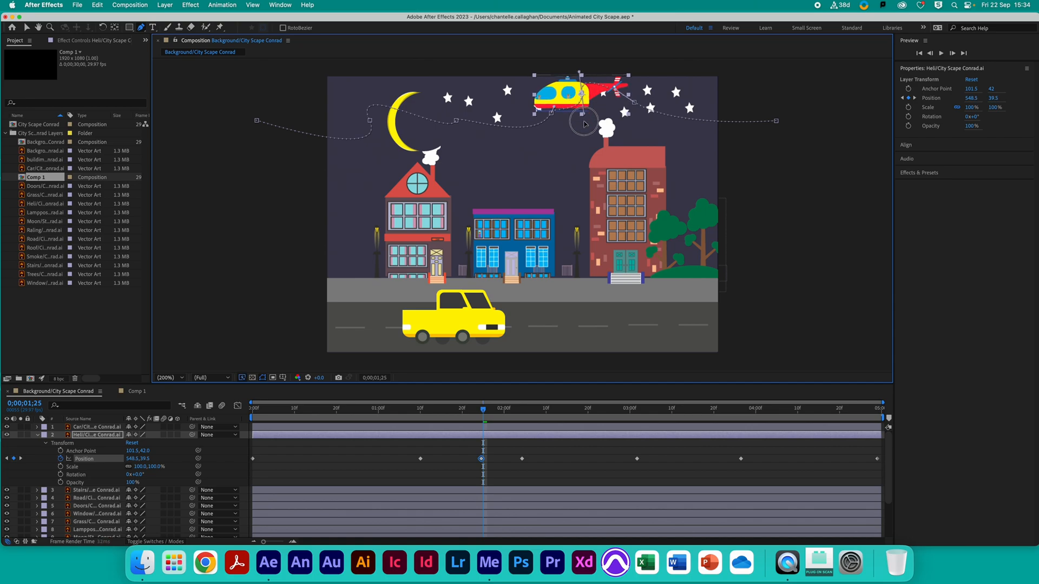
Adjust the curve of the helicopter's path at the 0;00;01;25 vertex, shift the neighbouring middle vertex leftwards, and preview the motion.
left_click_drag(582, 95, 584, 141)
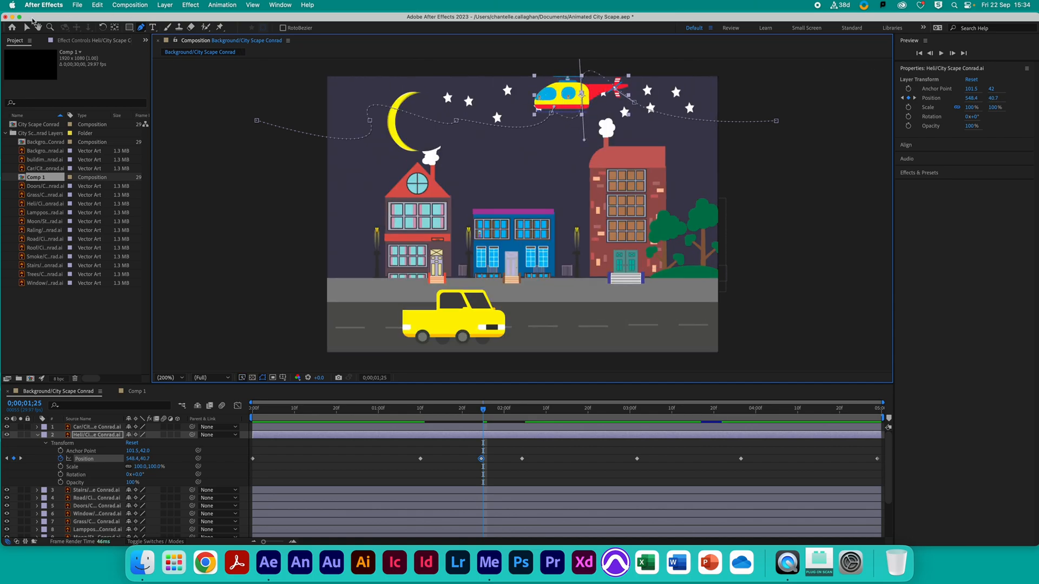
left_click(27, 28)
left_click_drag(573, 113, 526, 117)
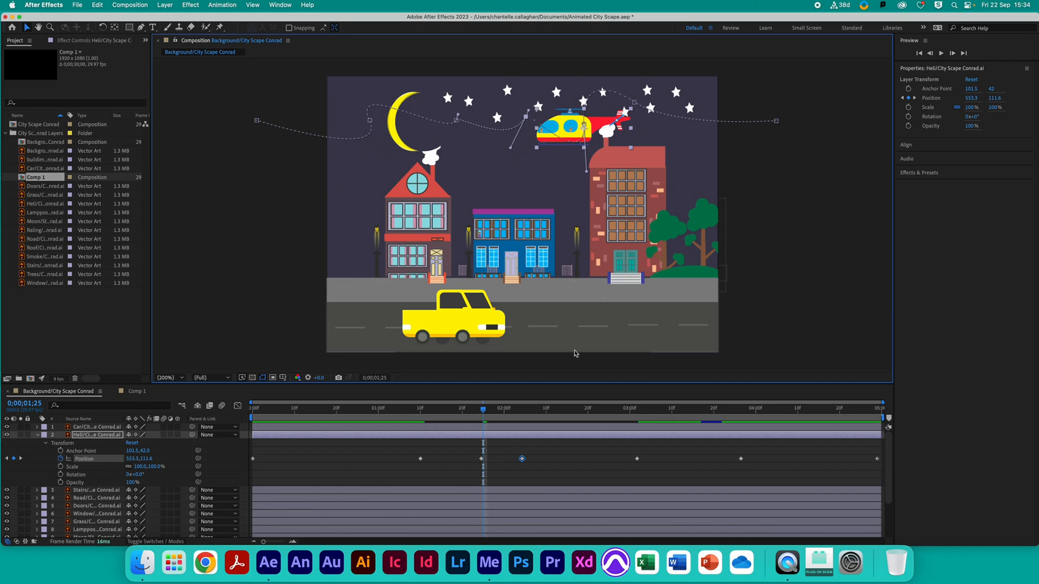
key("space")
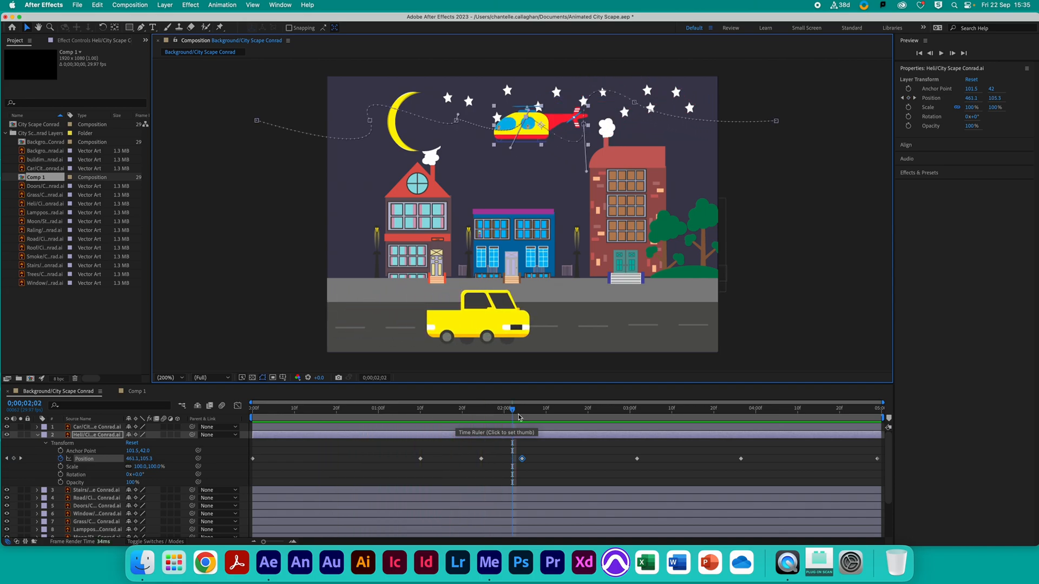
Move the helicopter to about 616.8, 67.7 at 0;00;01;15 to smooth its flight path, and preview the animation.
left_click_drag(507, 410, 441, 410)
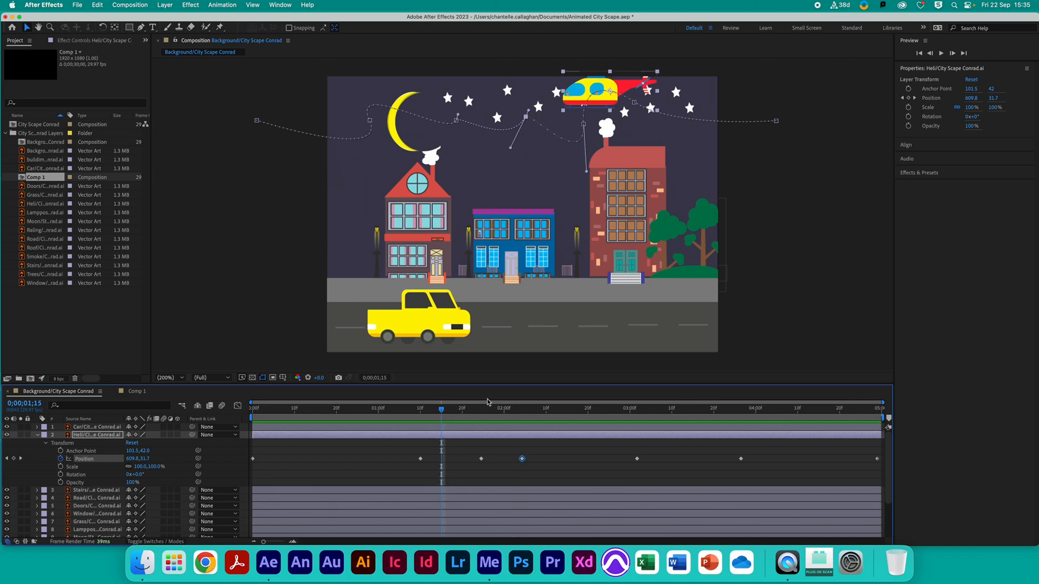
left_click_drag(612, 95, 615, 112)
key("space")
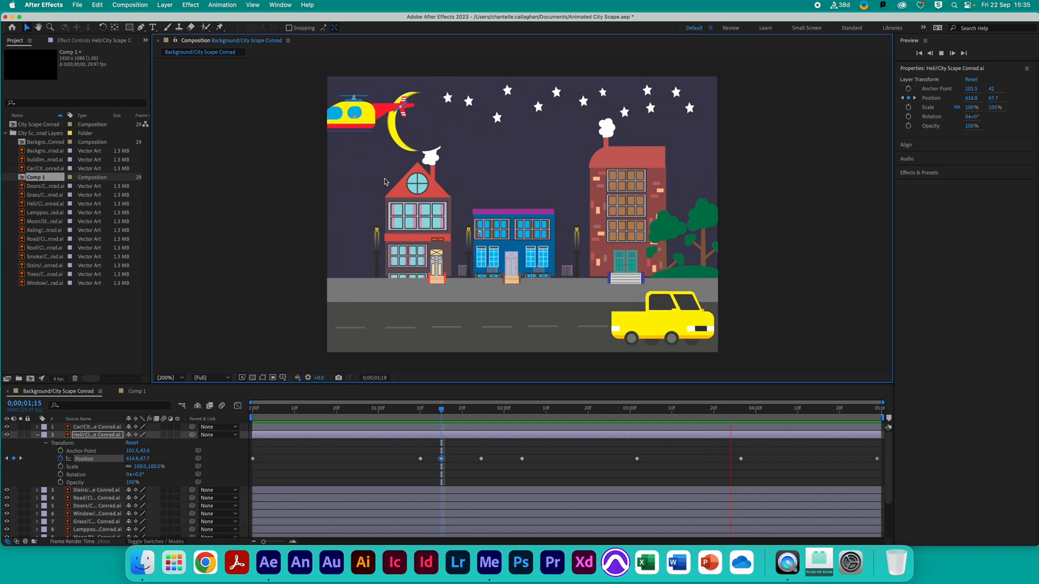
key("space")
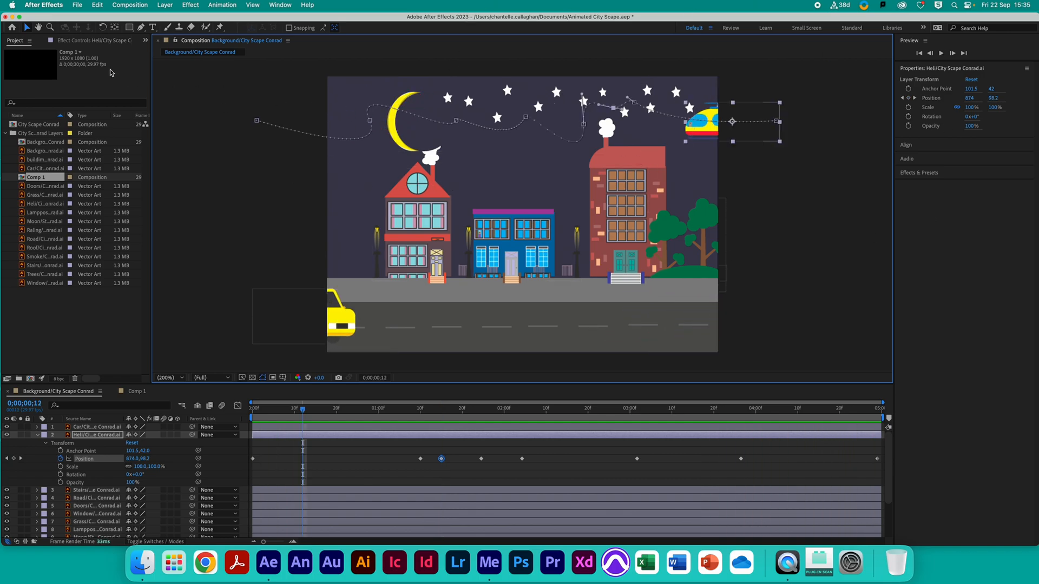
Collapse the helicopter layer's properties, add the composition to the Adobe Media Encoder queue, and switch to Media Encoder.
left_click(38, 435)
left_click(79, 5)
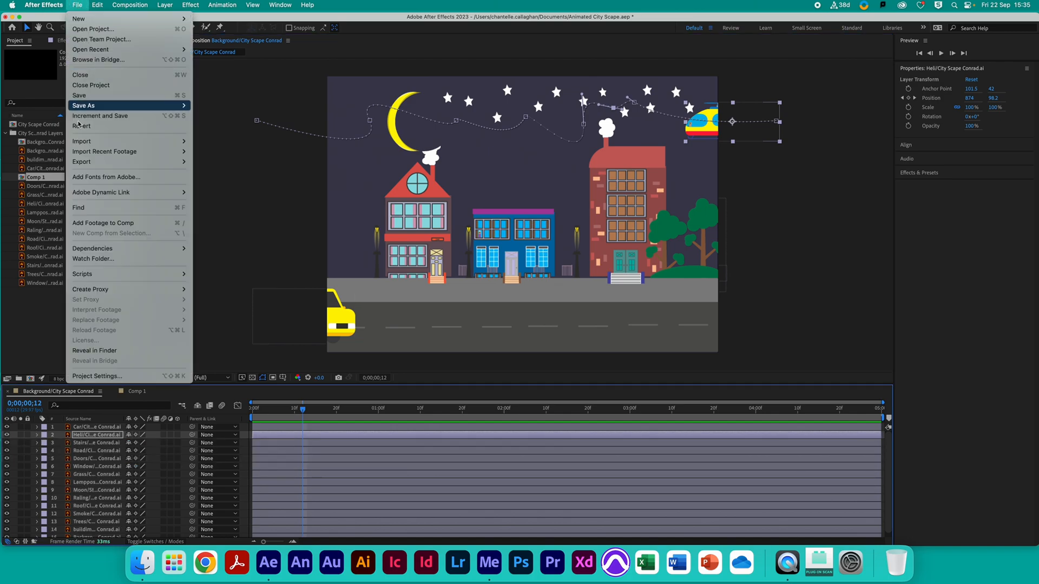
mouse_move(138, 163)
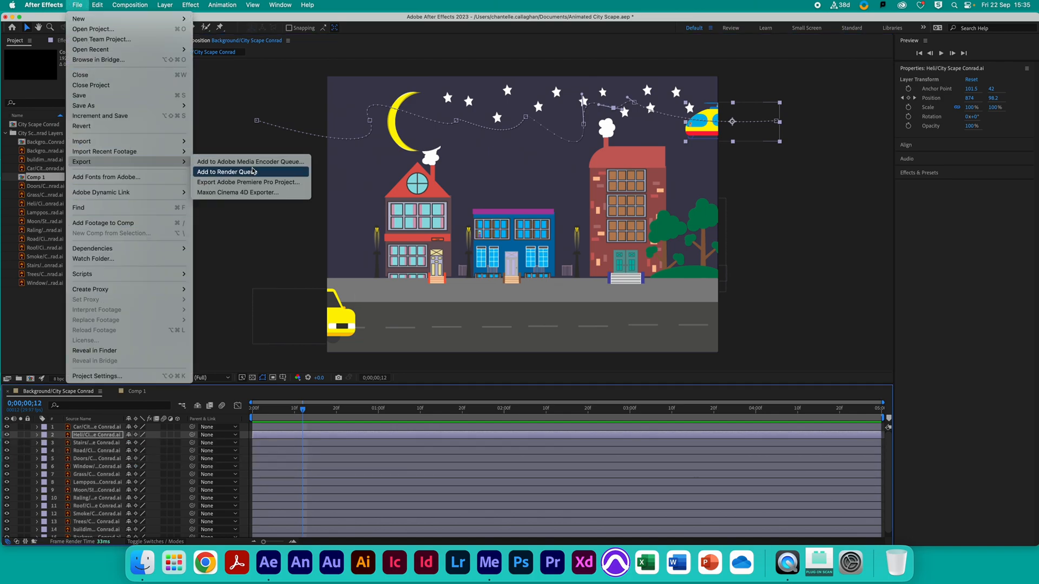
left_click(252, 163)
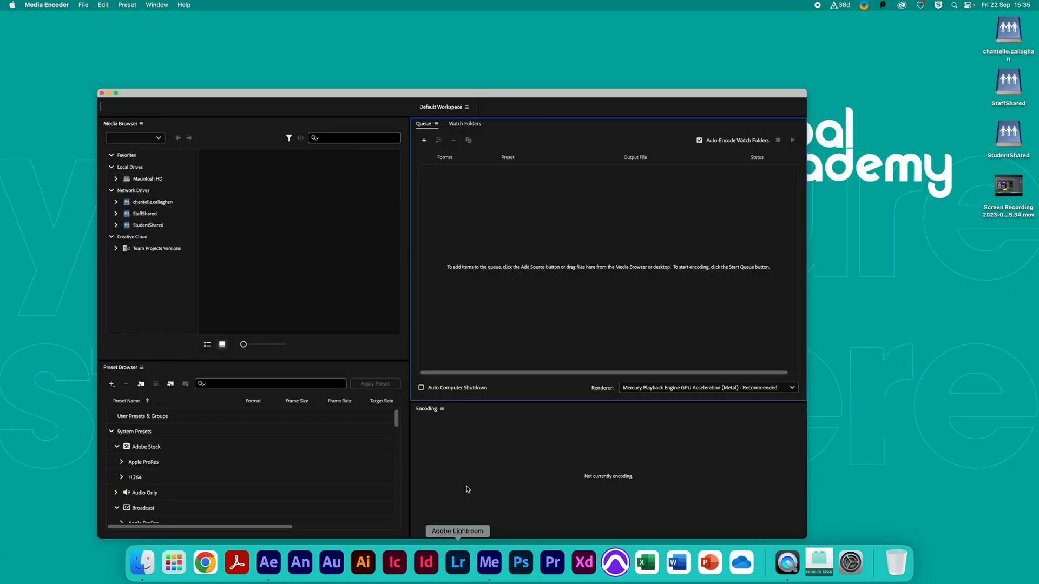
left_click(270, 566)
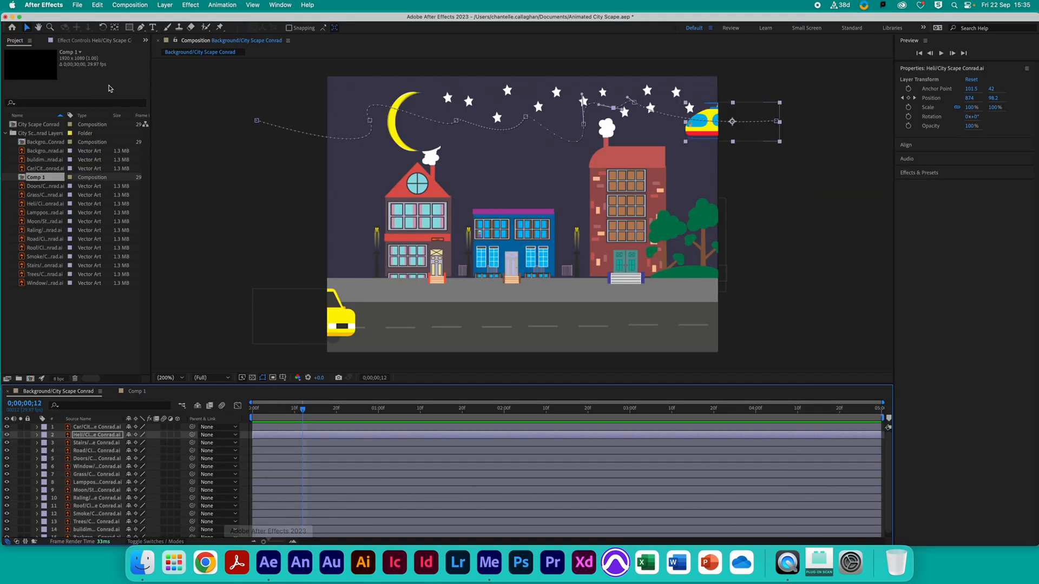
left_click(85, 5)
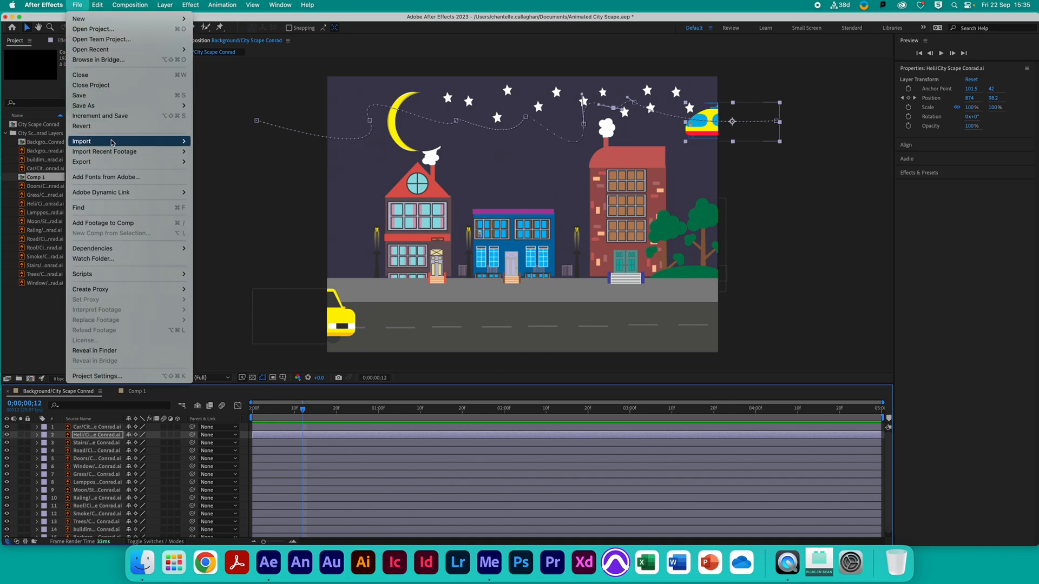
mouse_move(122, 162)
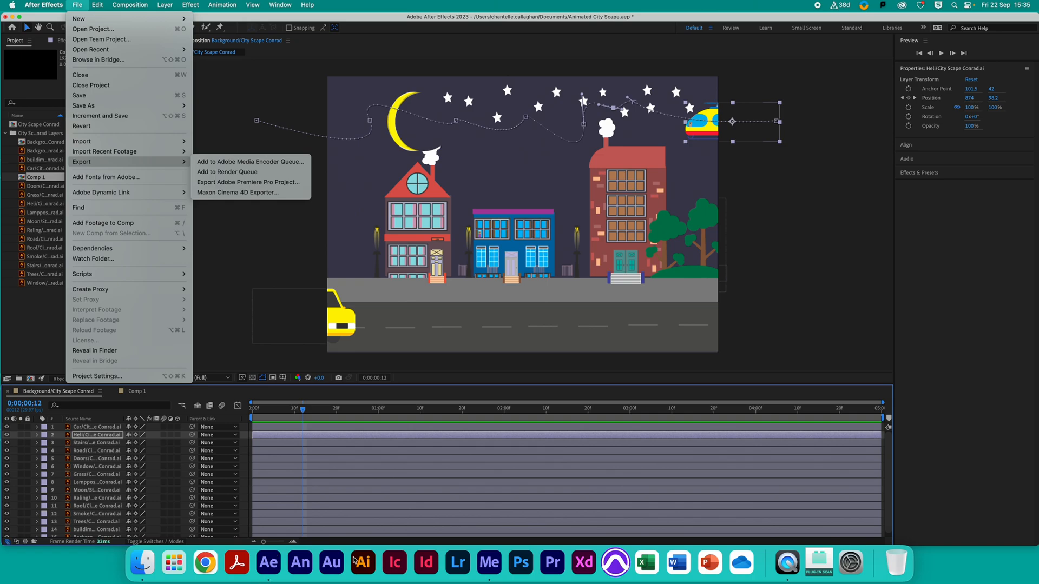
left_click(489, 562)
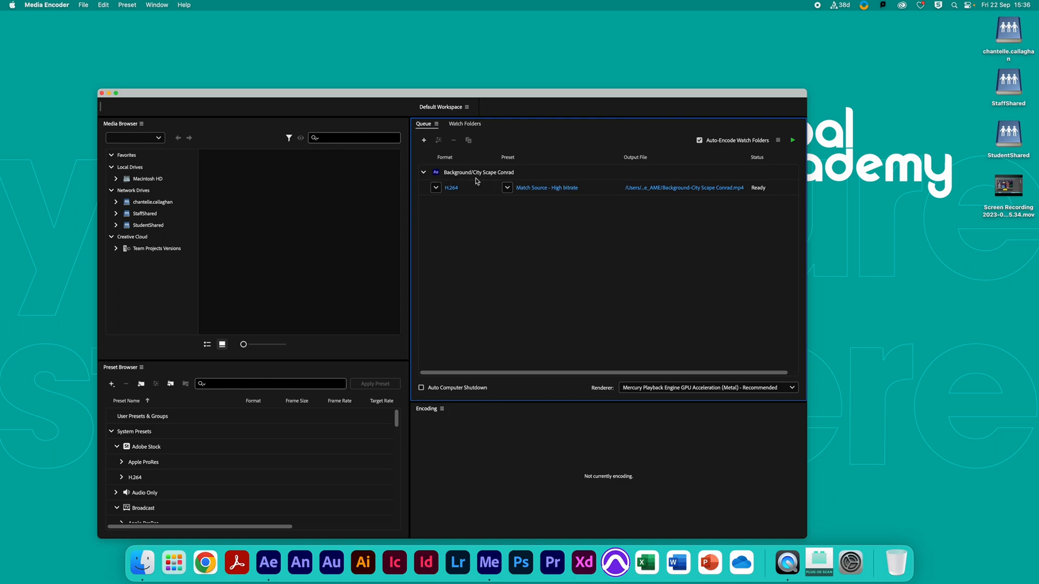
Set the queued export to save as an MP4 video in the Documents folder under its suggested file name.
left_click(684, 190)
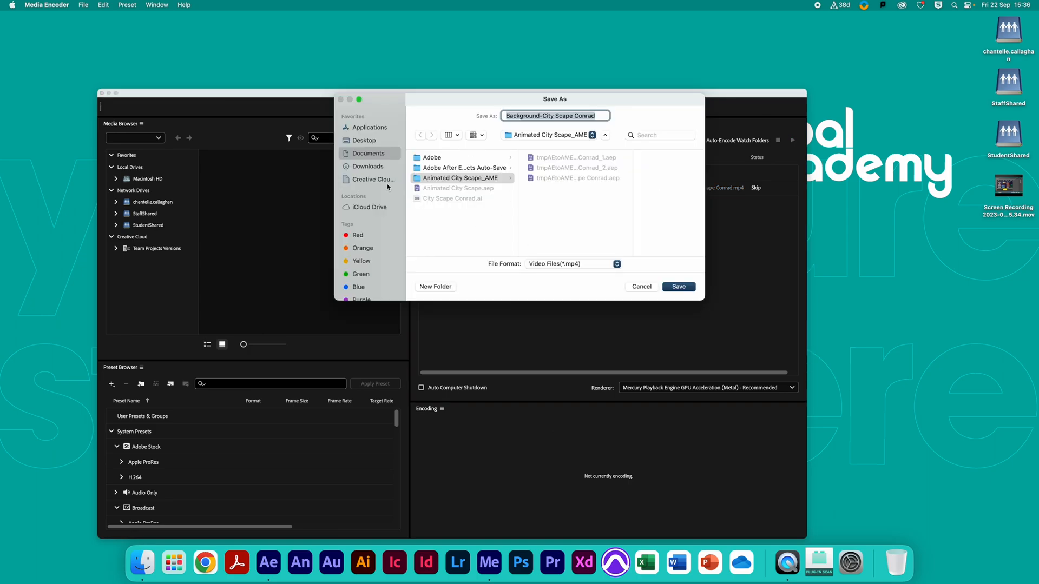
left_click(376, 154)
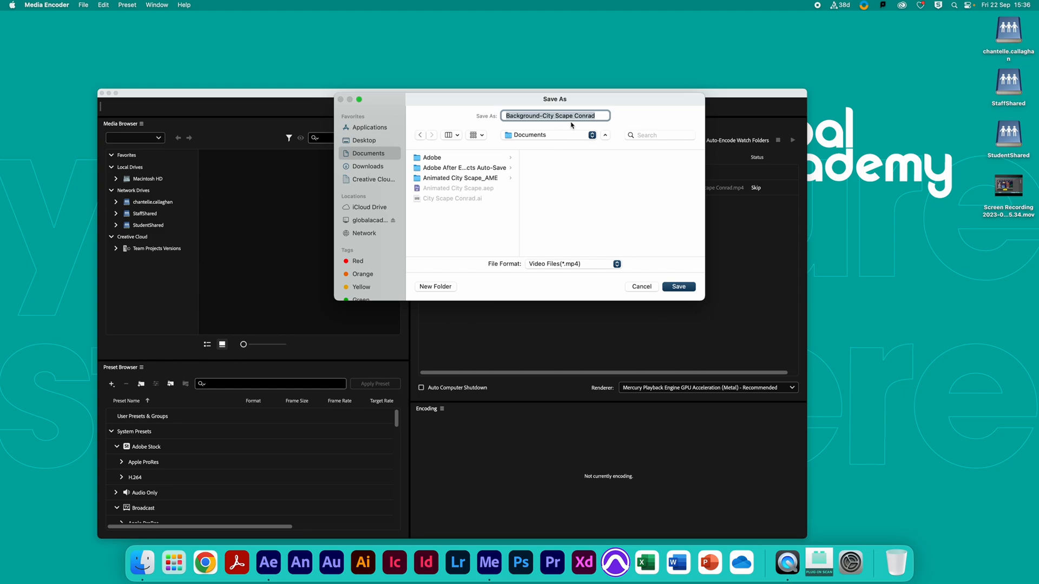
left_click(683, 289)
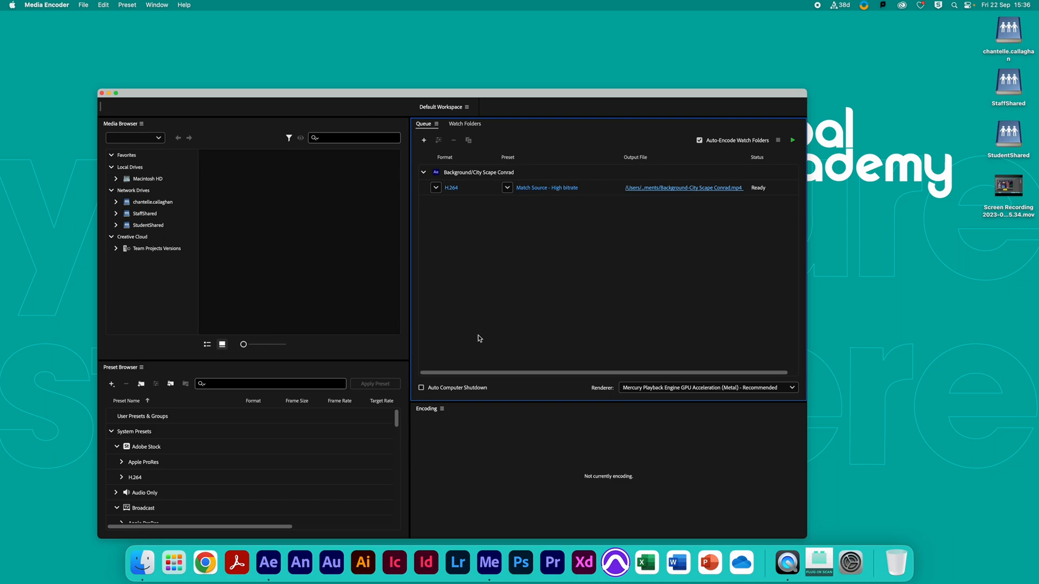
Switch to After Effects and toggle continuous rasterization off and back on for all the artwork layers.
left_click(268, 565)
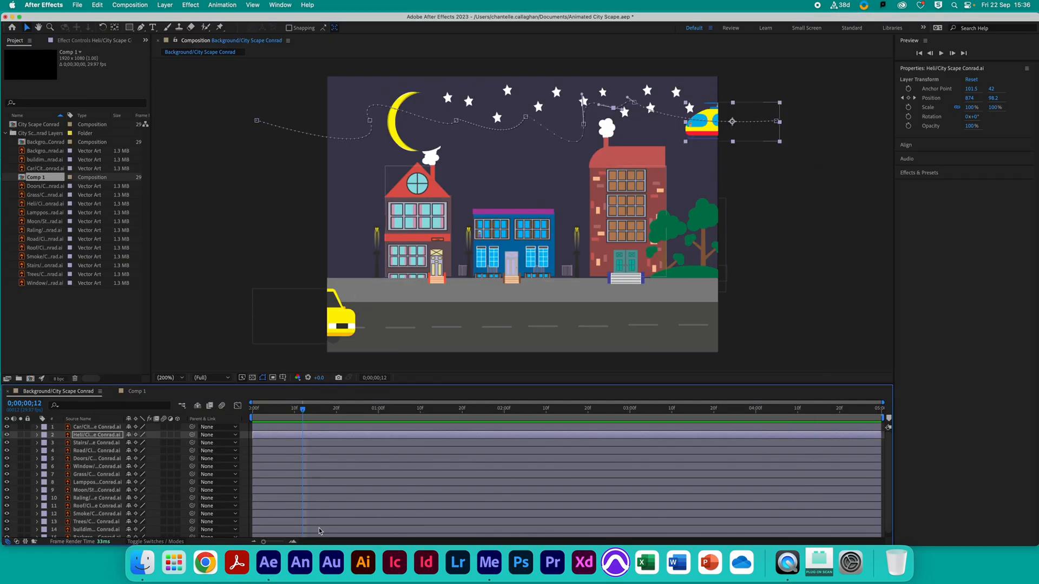
left_click_drag(136, 430, 137, 446)
left_click(136, 427)
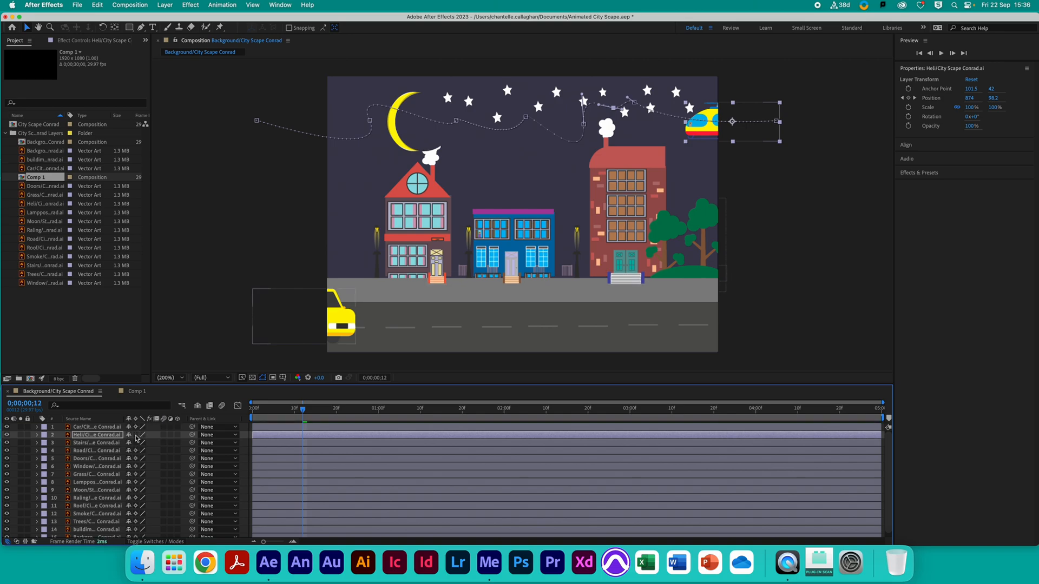
left_click(136, 436)
left_click(136, 444)
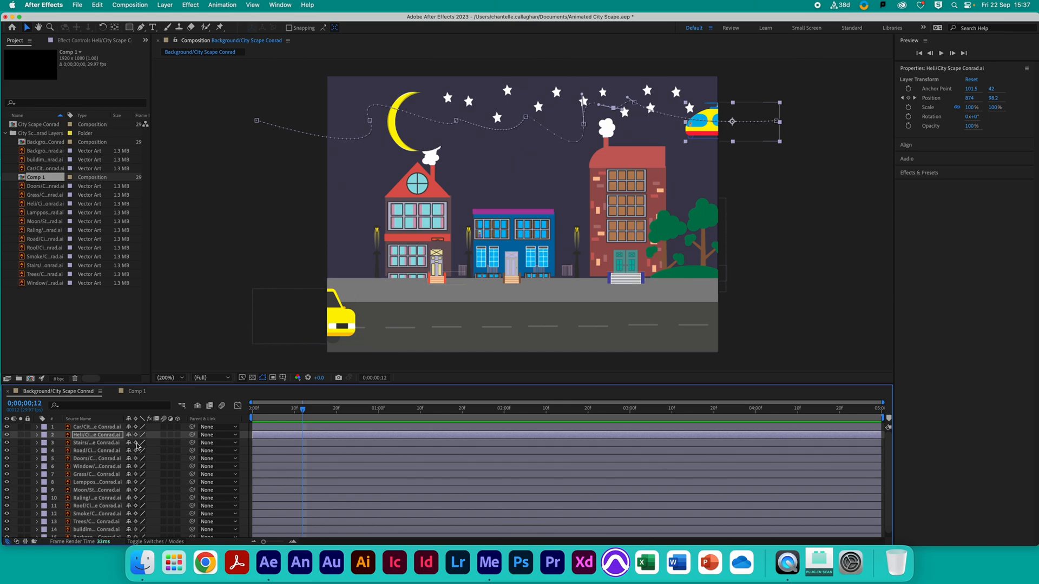
left_click_drag(136, 427, 135, 535)
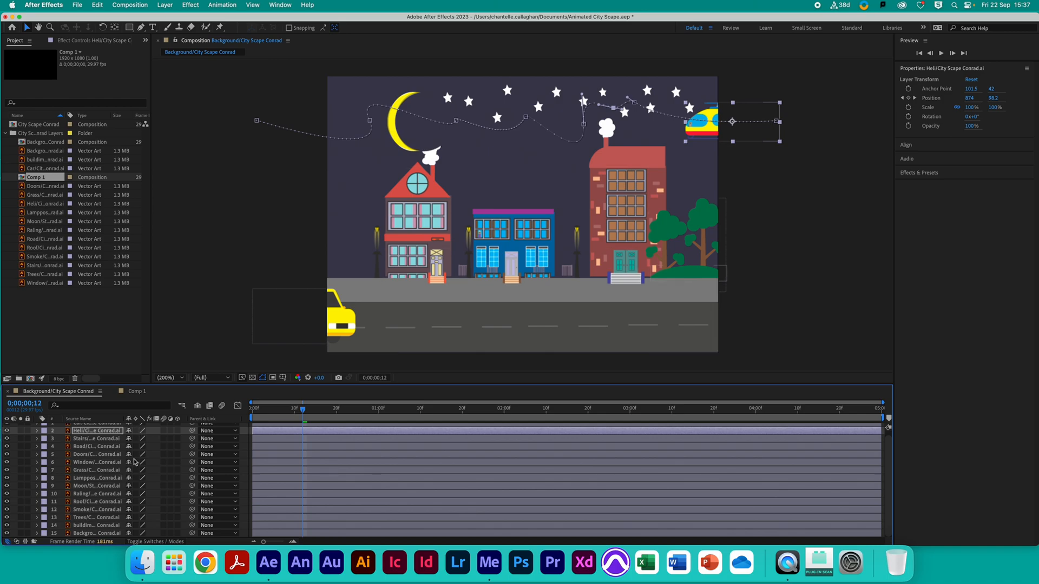
left_click_drag(135, 431, 132, 533)
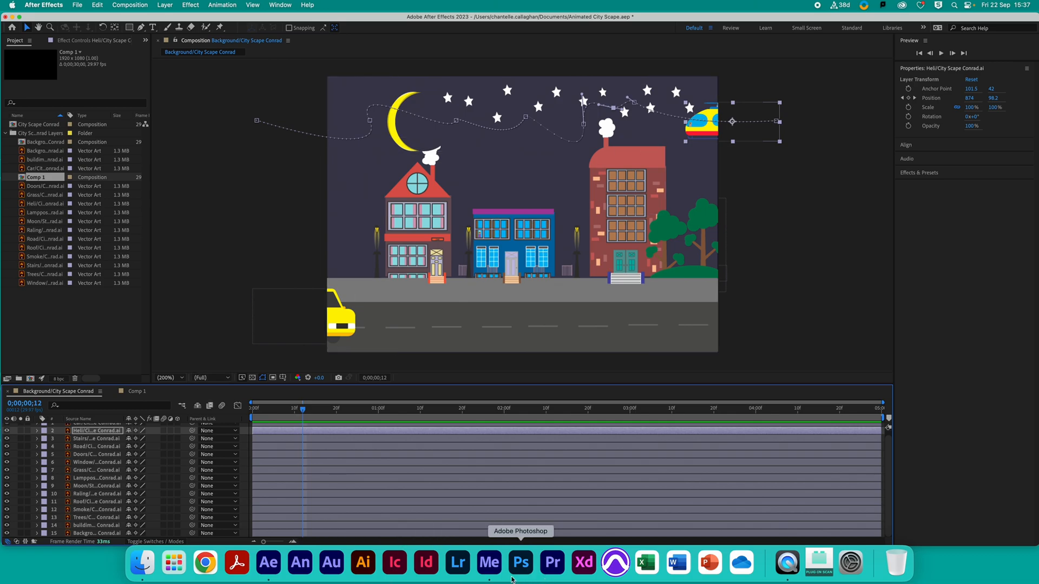
Switch to Media Encoder and start encoding the queued H.264 export with the Match Source - High bitrate preset.
left_click(491, 572)
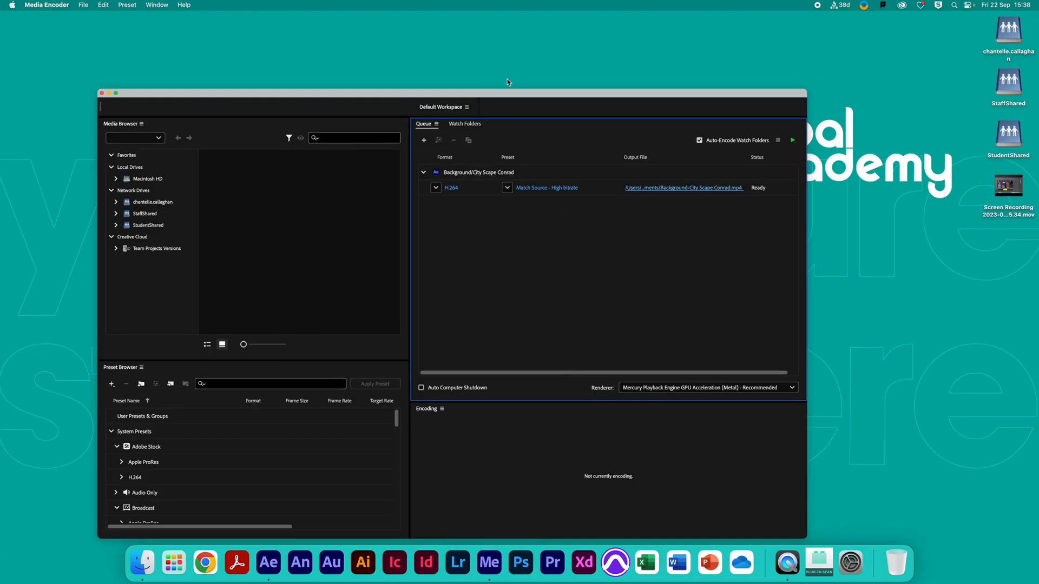
left_click_drag(501, 93, 527, 57)
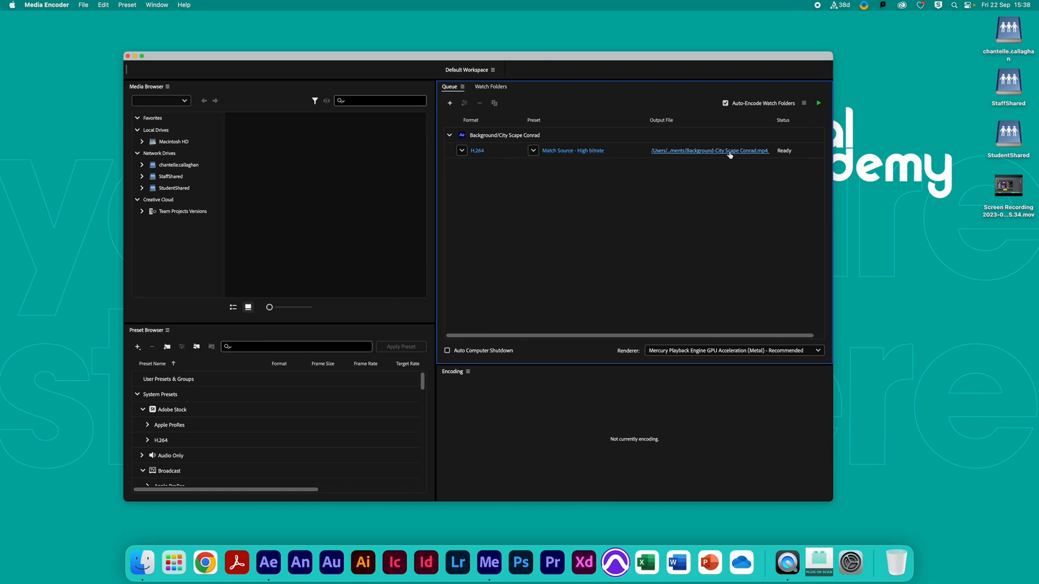
left_click(818, 103)
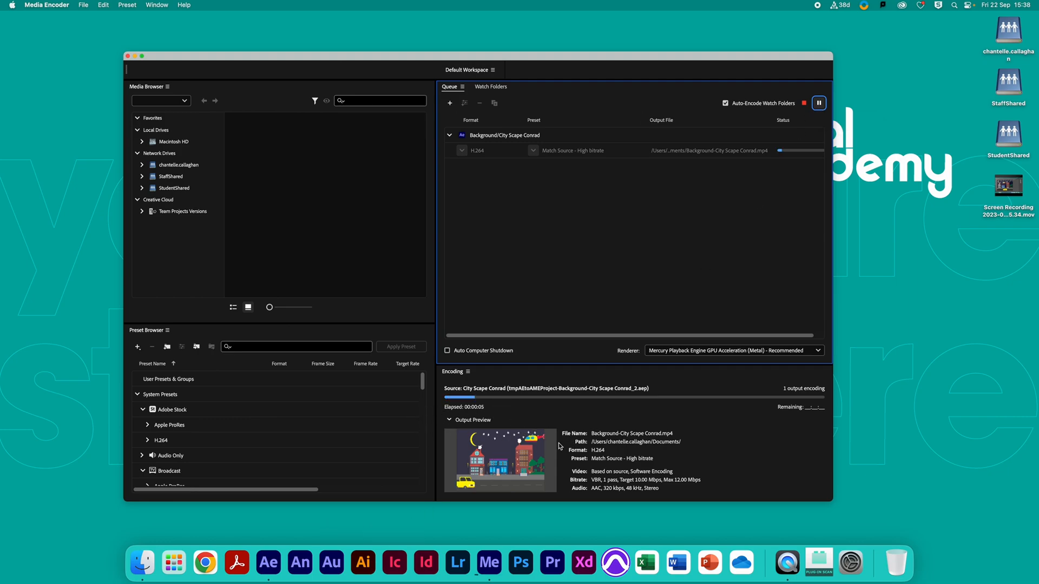
Check the composition at 0;00;00;00 in After Effects, and monitor the encoding progress in Media Encoder.
left_click(271, 569)
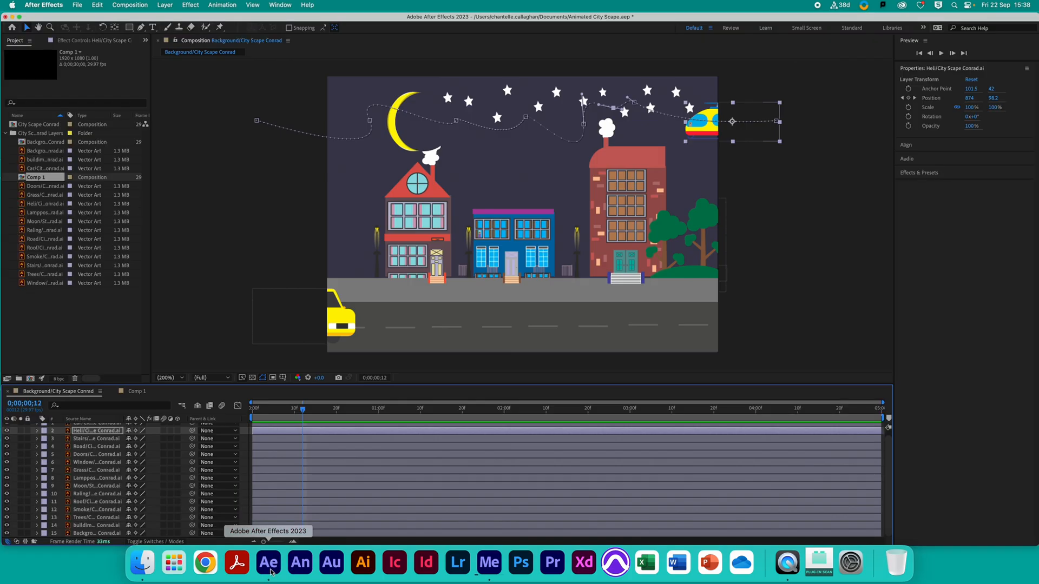
left_click_drag(270, 408, 160, 487)
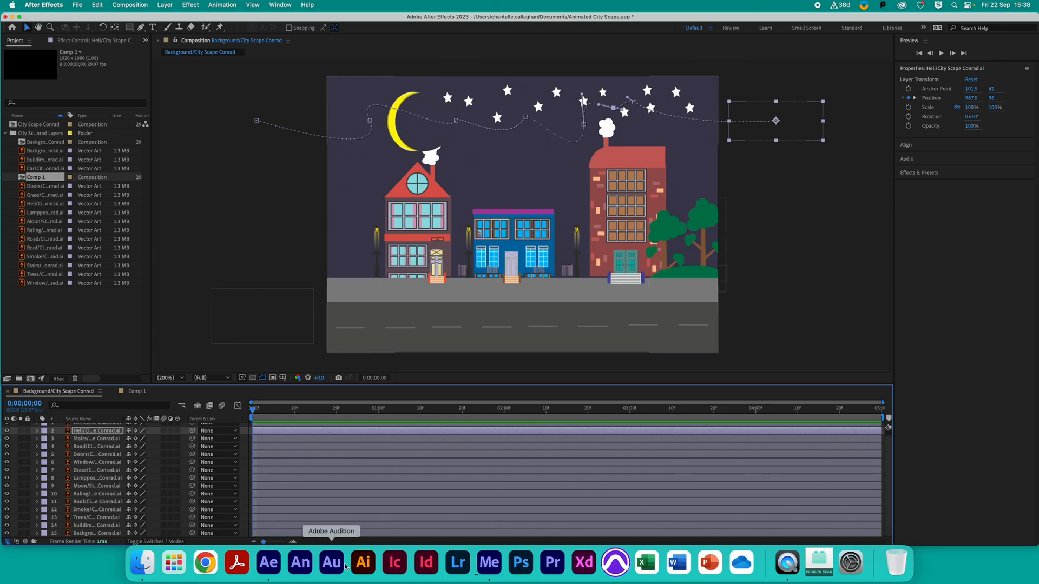
left_click(489, 563)
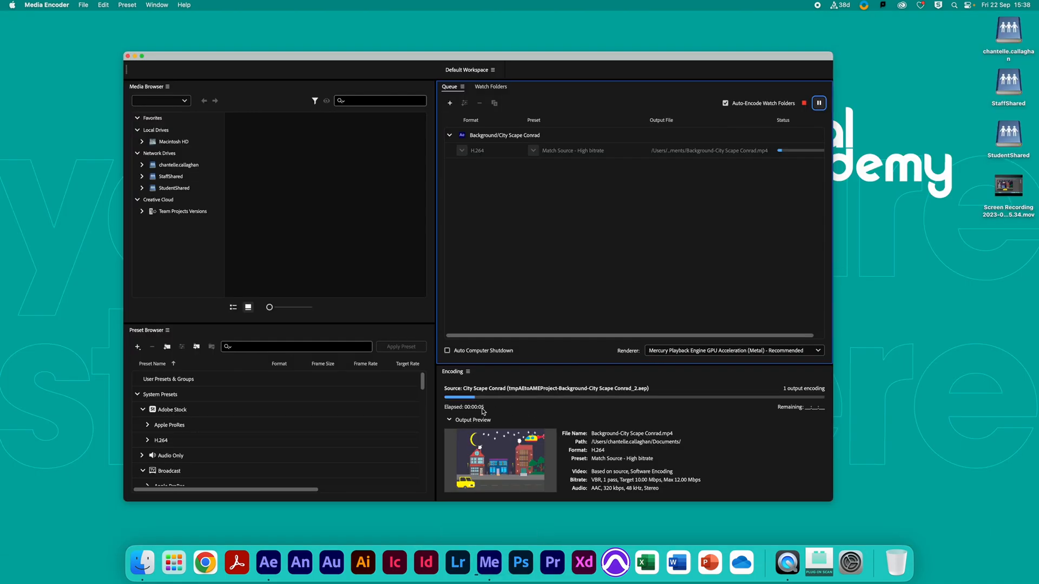
left_click(513, 413)
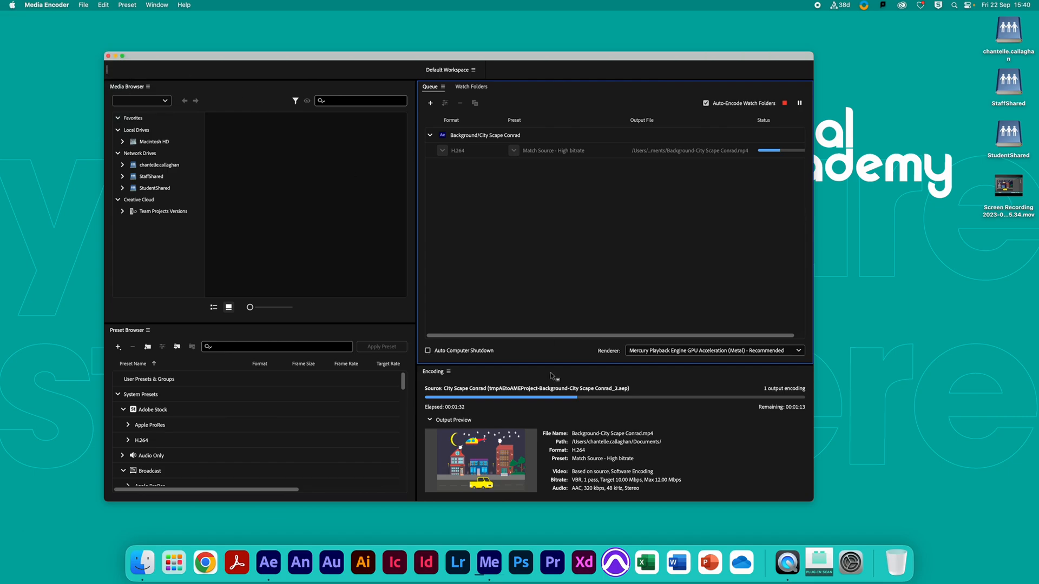
left_click_drag(470, 56, 431, 32)
left_click(1011, 35)
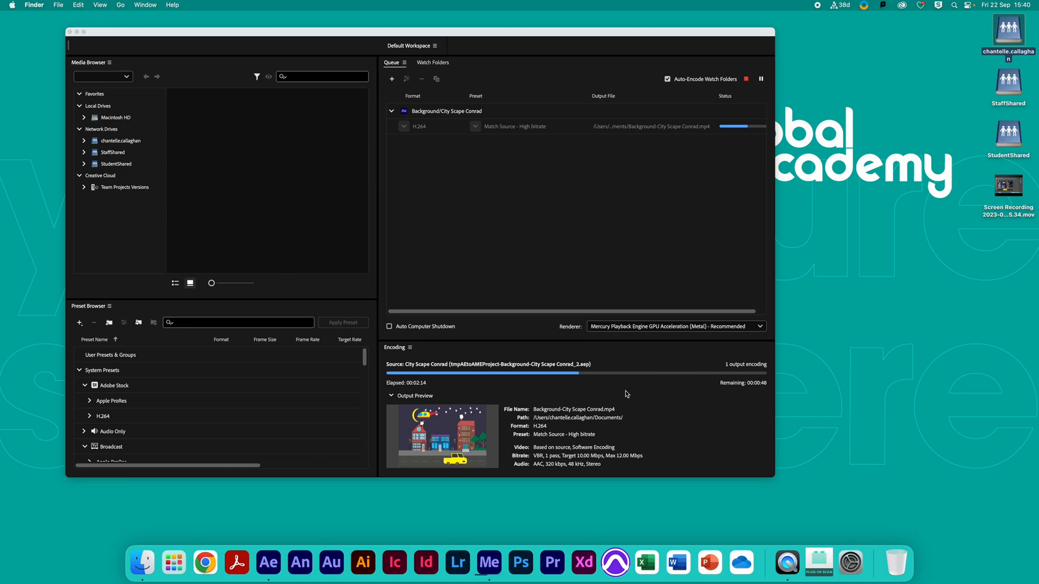
left_click(120, 5)
left_click(130, 97)
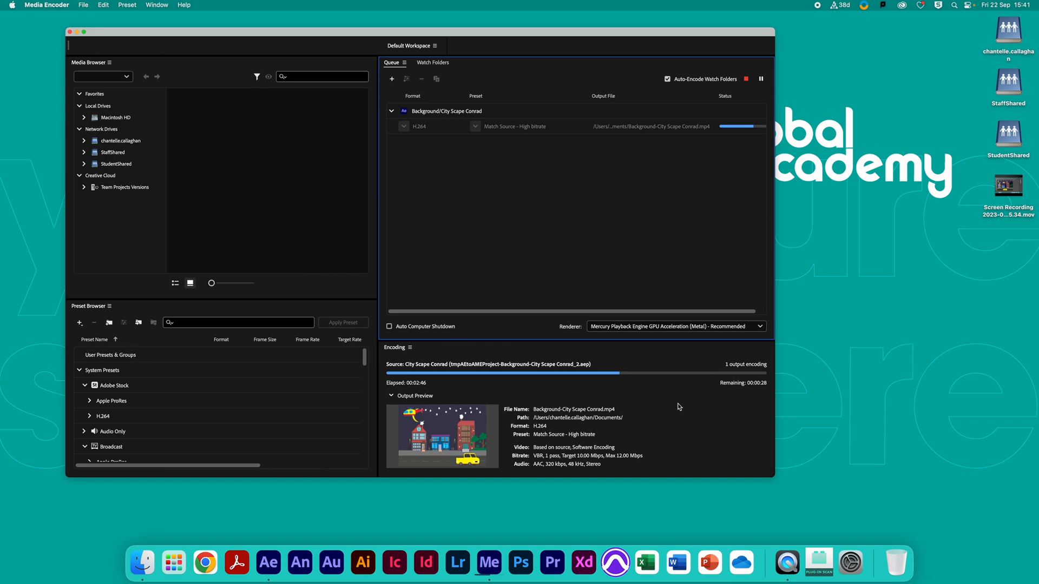
left_click_drag(644, 399, 720, 422)
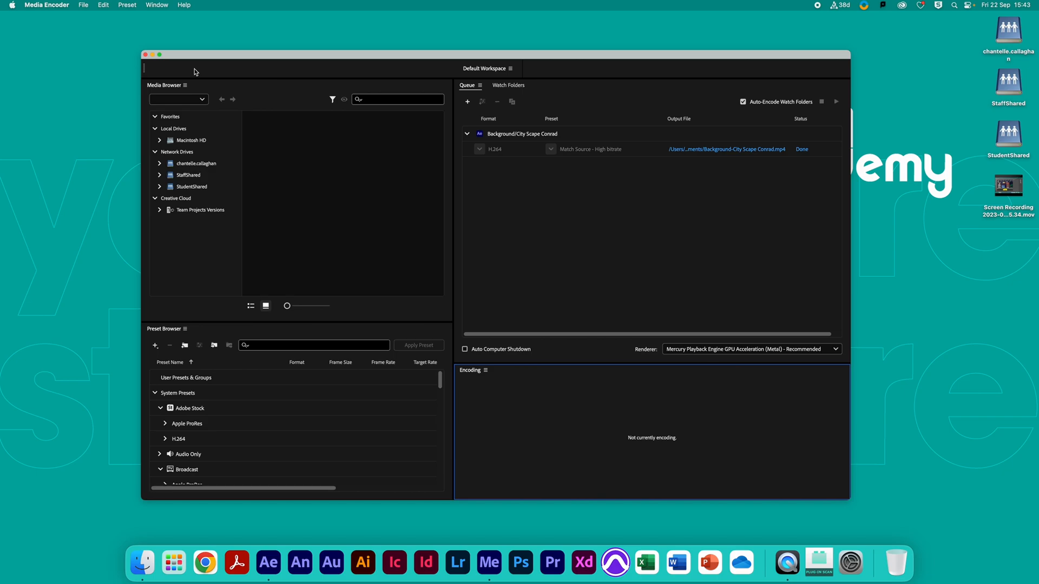
Quit Media Encoder and open the exported City Scape MP4 from the Documents folder.
key("super+q")
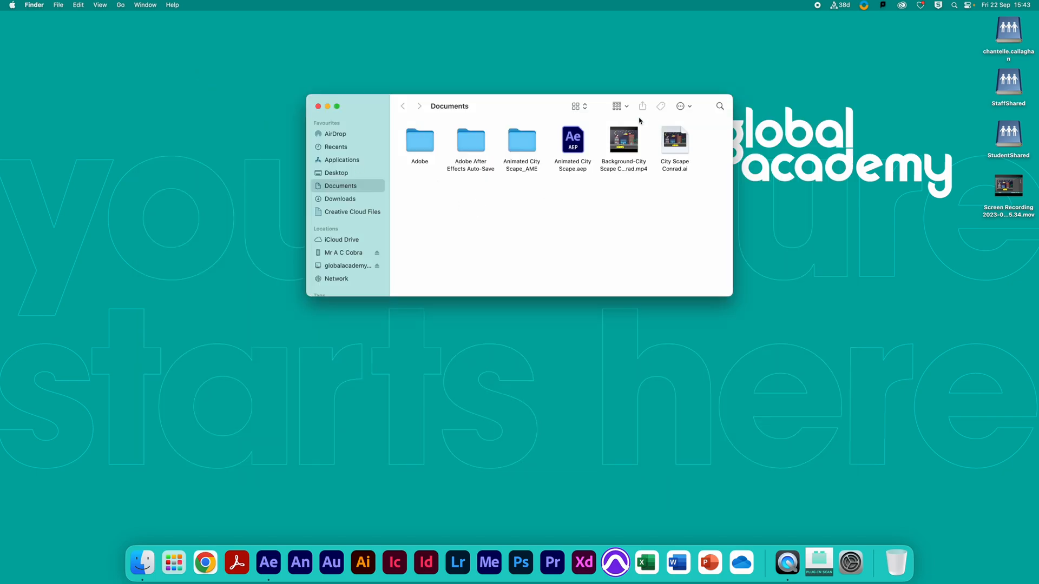
left_click(338, 172)
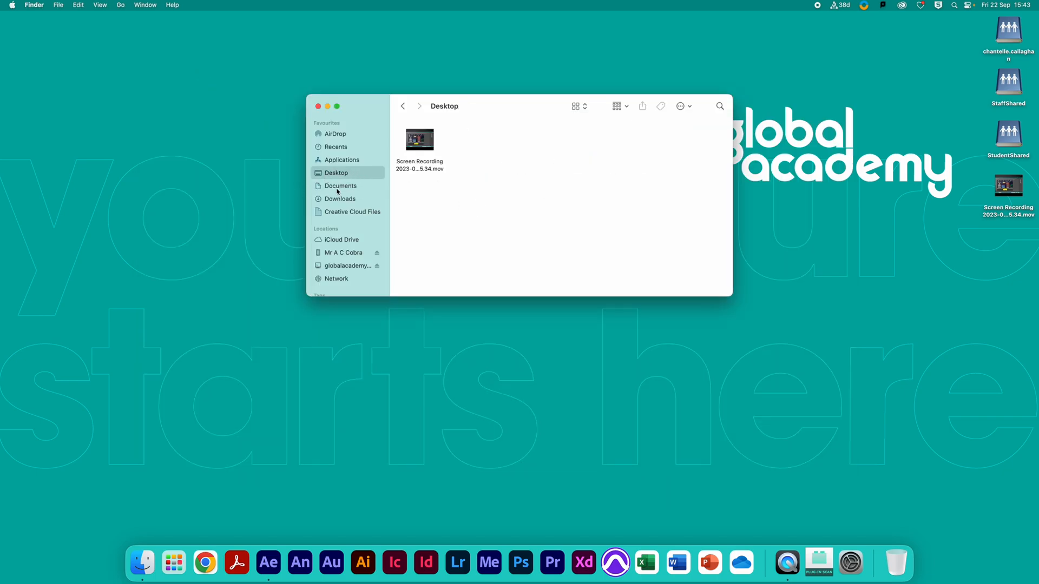
left_click(351, 186)
double_click(623, 142)
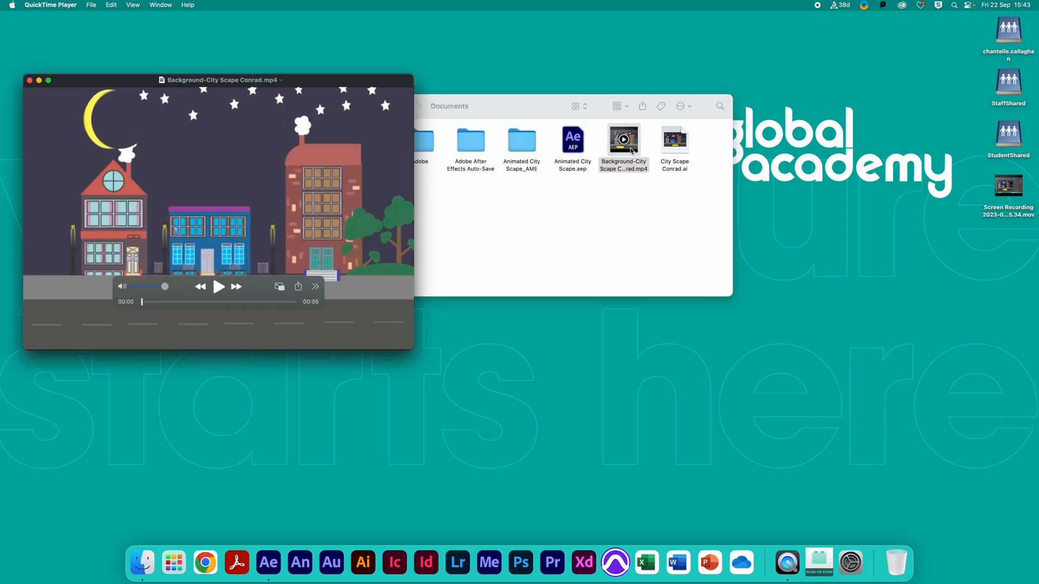
Play the exported video in full screen to check the animation, and exit full screen.
double_click(203, 176)
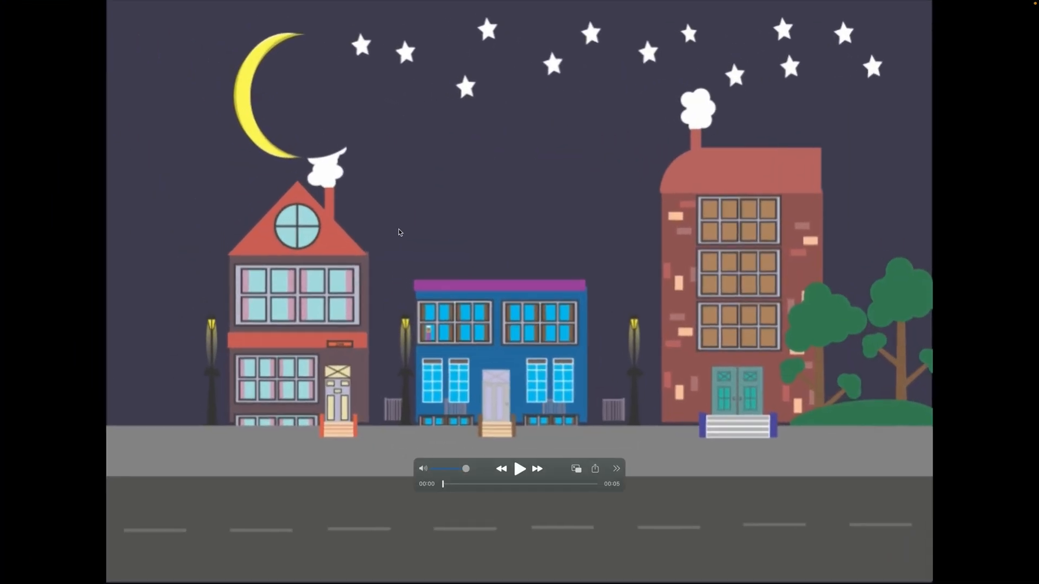
key("space")
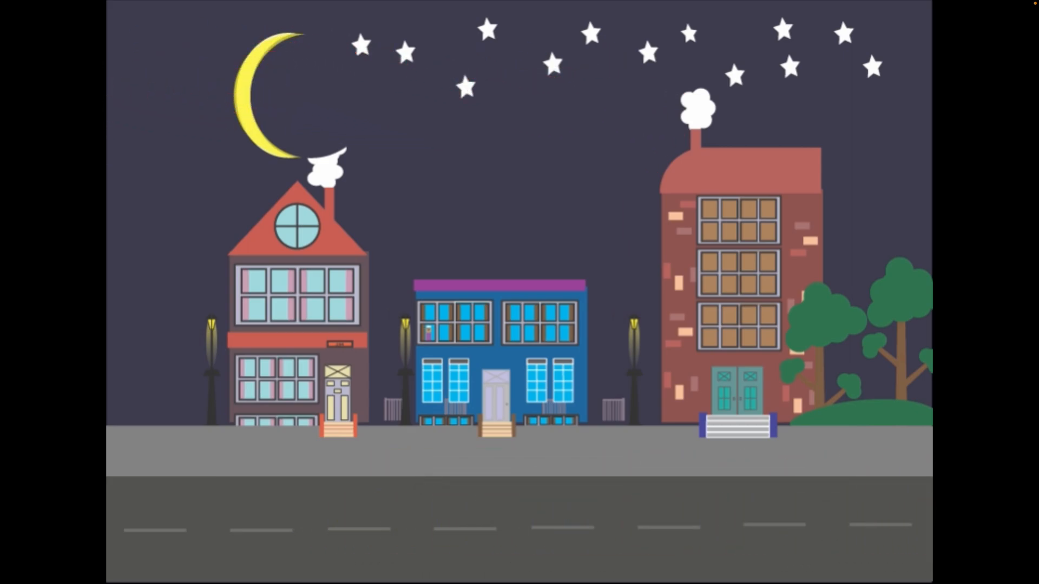
key("Escape")
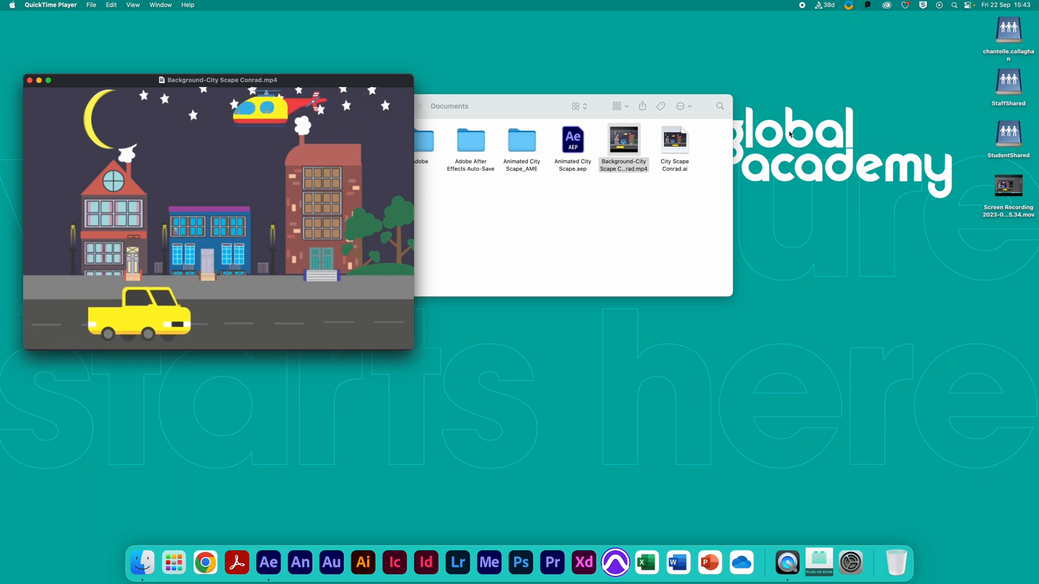